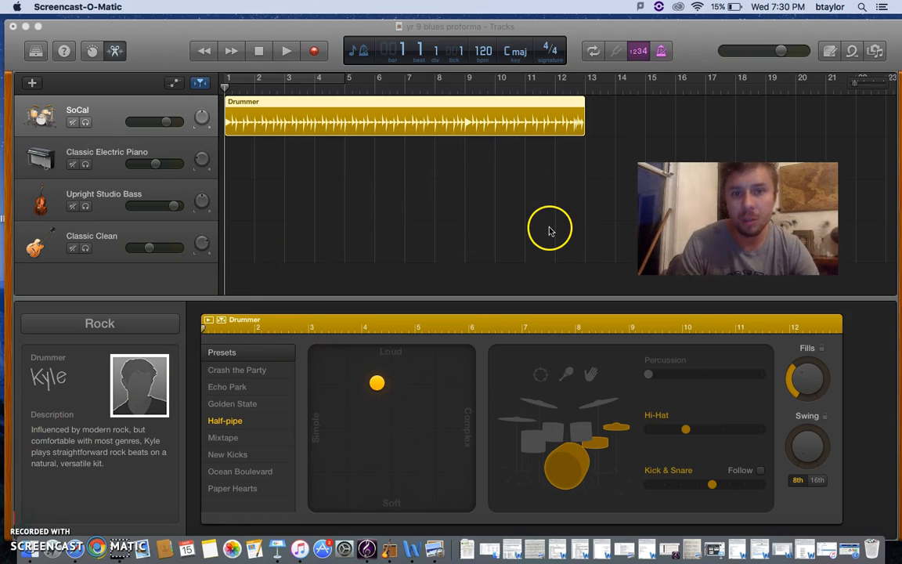
Step: Open the project's Note Pad, read the instructions for the blues parts, and close it again
{"action": "left_click", "coordinate": [830, 51]}
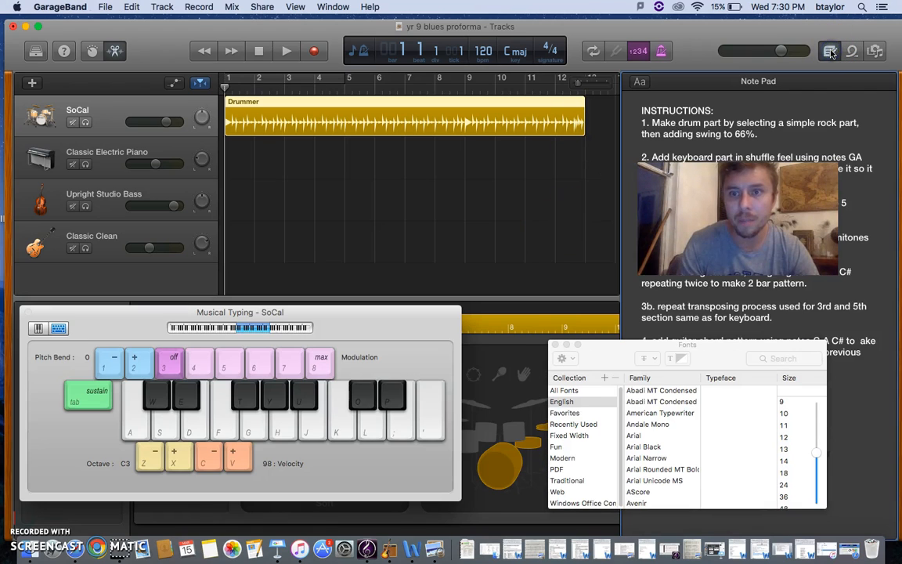
{"action": "left_click_drag", "start_coordinate": [740, 235], "coordinate": [435, 280]}
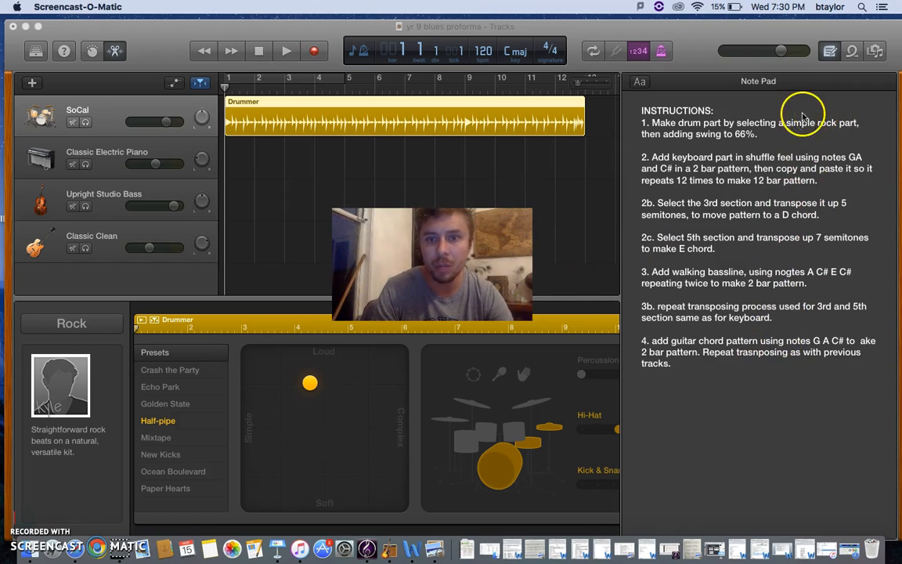
{"action": "left_click", "coordinate": [830, 53]}
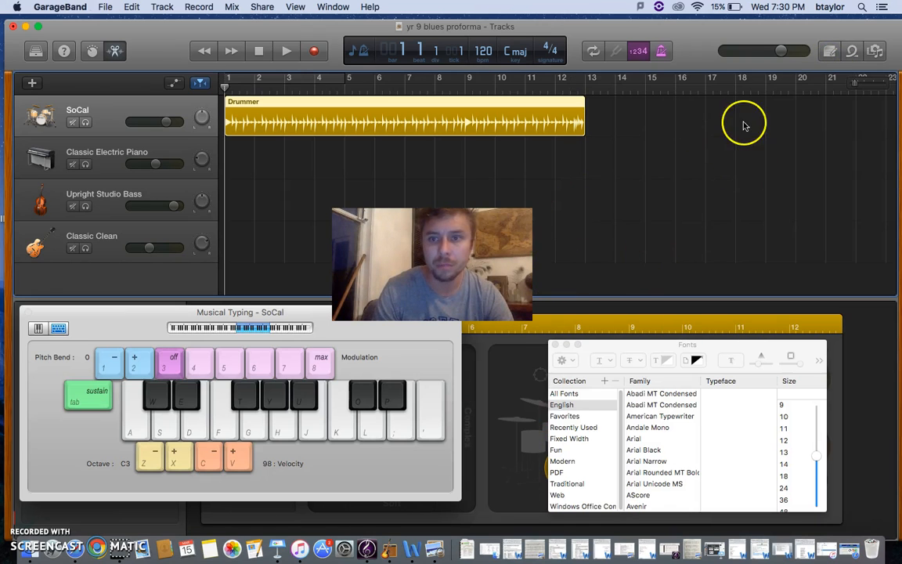
{"action": "left_click", "coordinate": [829, 56]}
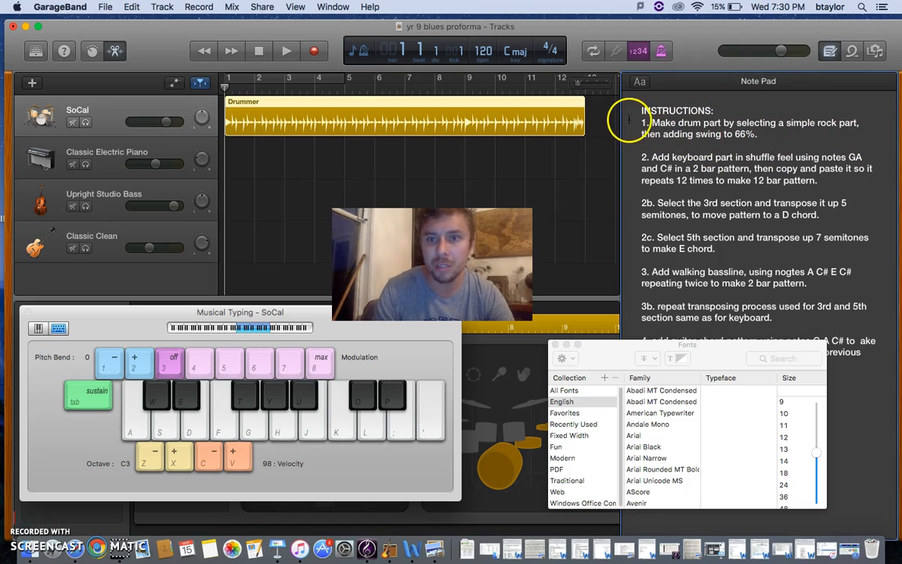
{"action": "left_click", "coordinate": [830, 50]}
{"action": "left_click_drag", "start_coordinate": [534, 208], "coordinate": [759, 181]}
{"action": "left_click_drag", "start_coordinate": [658, 235], "coordinate": [802, 217]}
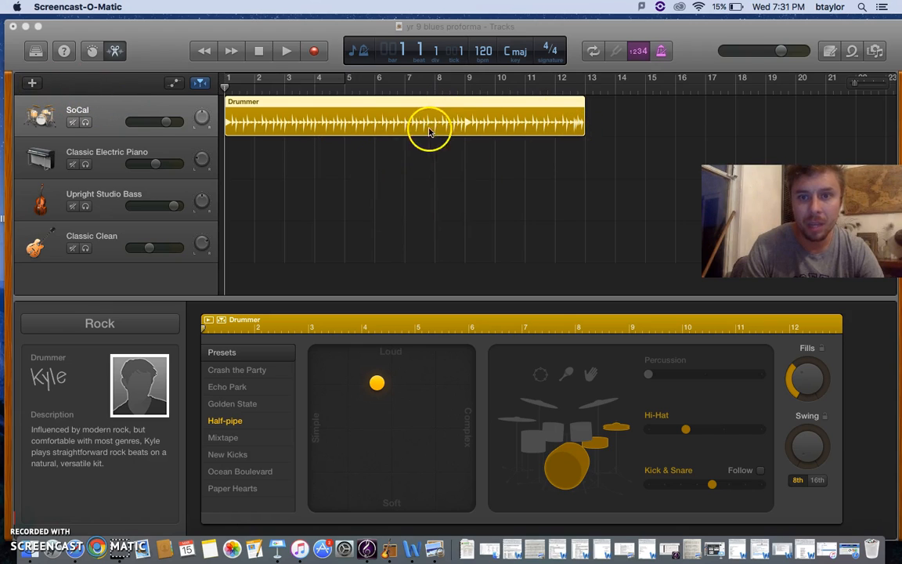
Step: Play the Drummer region from bar 1 for about two bars and stop playback
{"action": "left_click", "coordinate": [282, 51]}
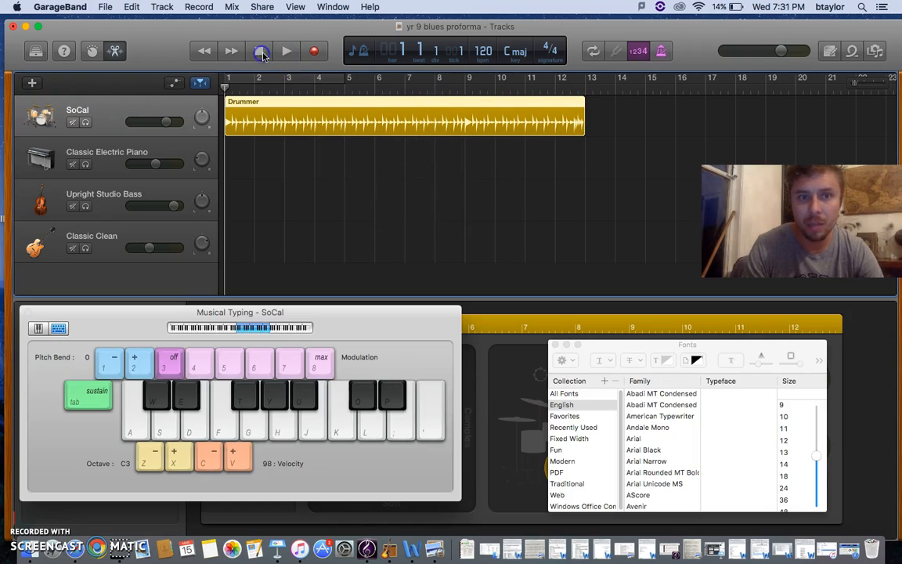
{"action": "left_click", "coordinate": [288, 51]}
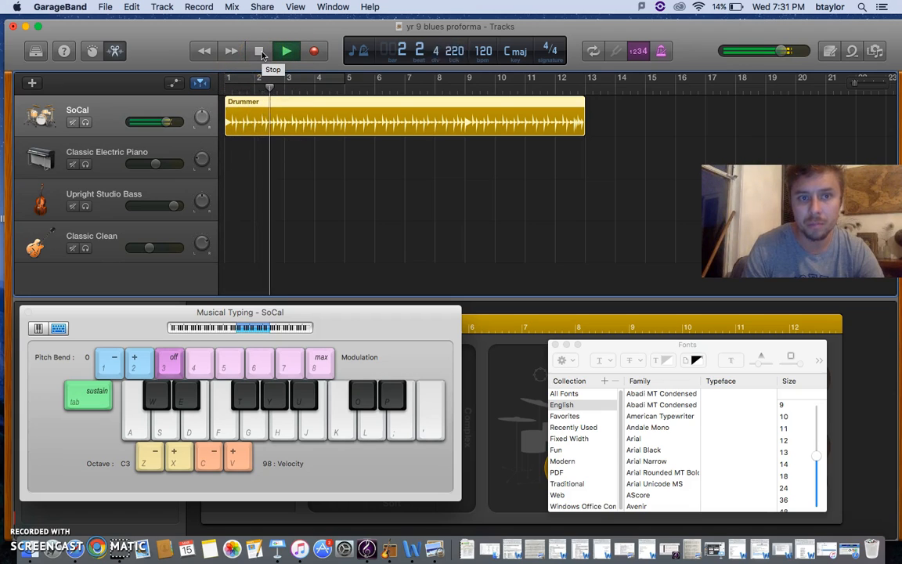
{"action": "left_click", "coordinate": [262, 53]}
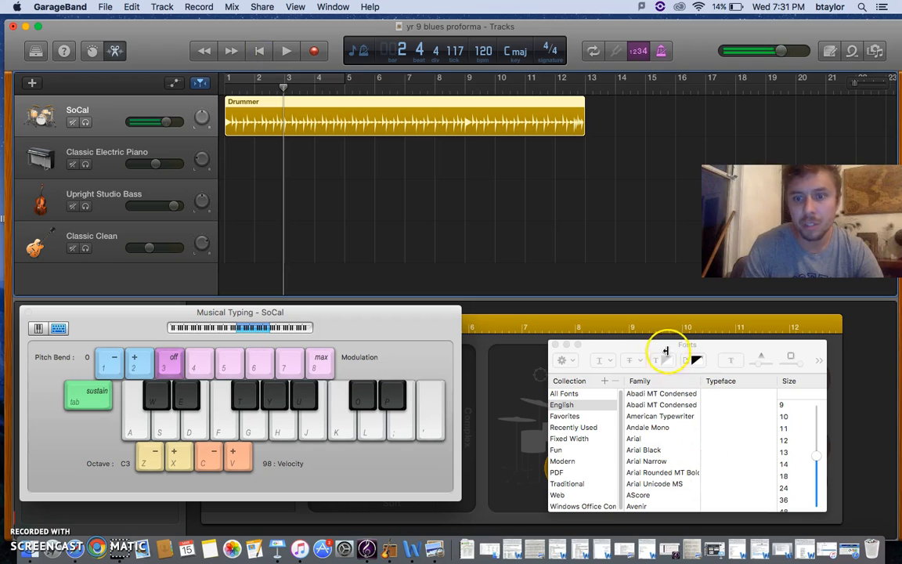
Step: Close the Fonts window, move the Musical Typing window off the drummer editor, and return the playhead to bar 1
{"action": "left_click", "coordinate": [557, 346]}
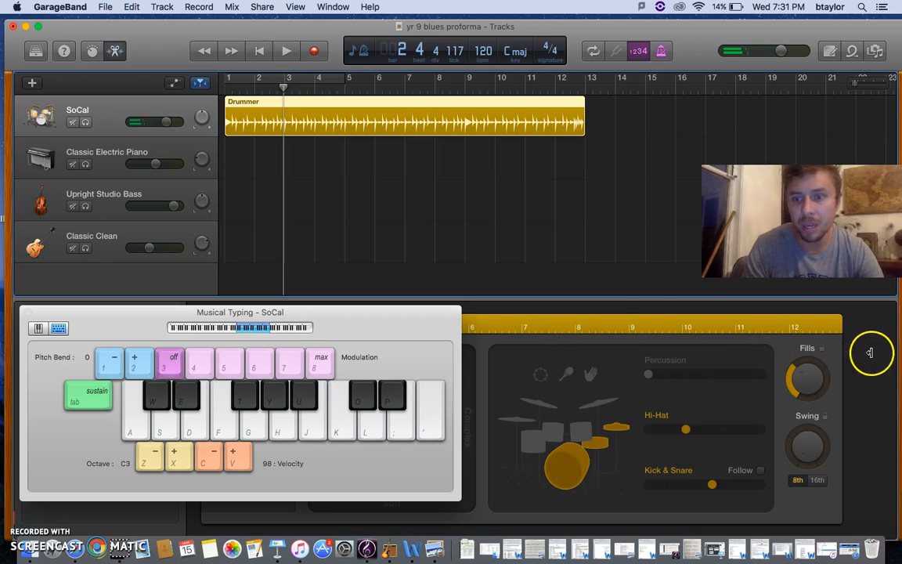
{"action": "left_click_drag", "start_coordinate": [411, 320], "coordinate": [392, 420]}
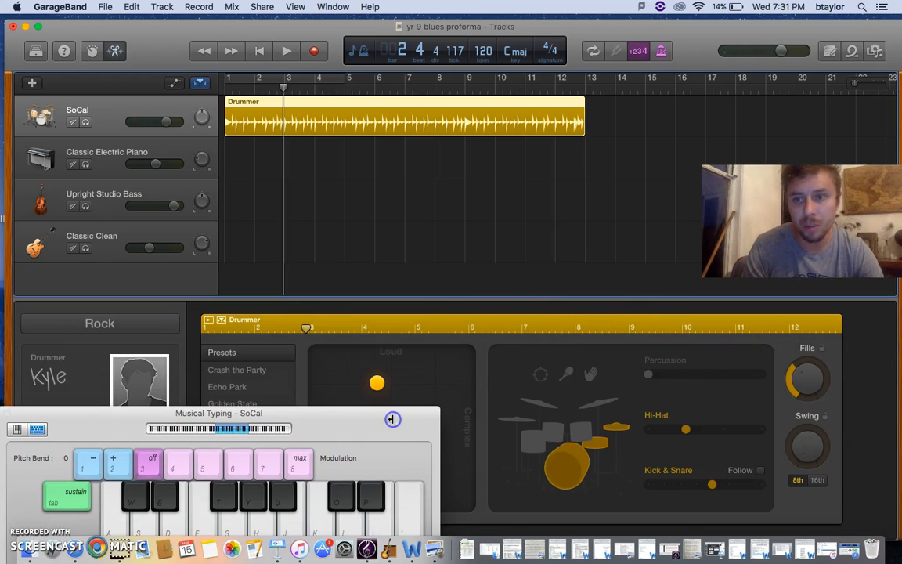
{"action": "left_click", "coordinate": [259, 51]}
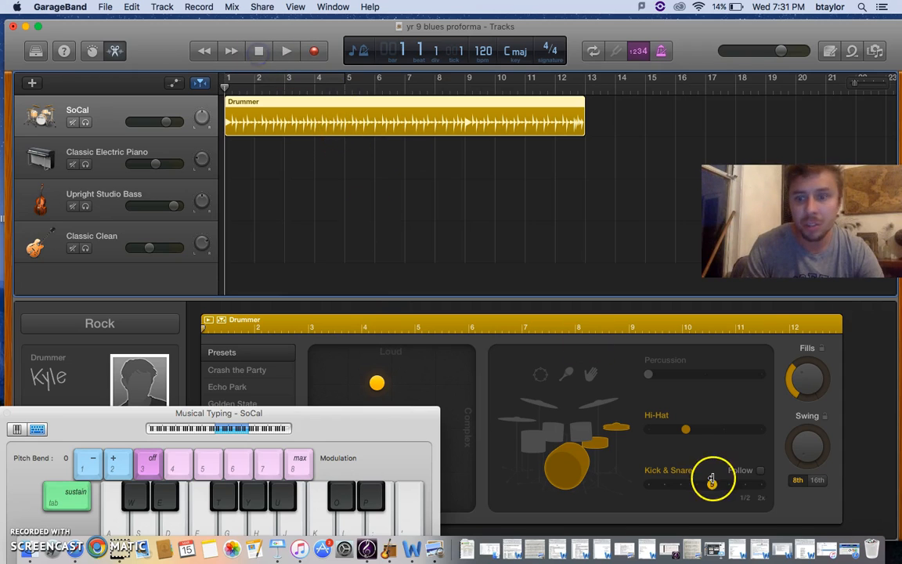
{"action": "key", "text": "super+k"}
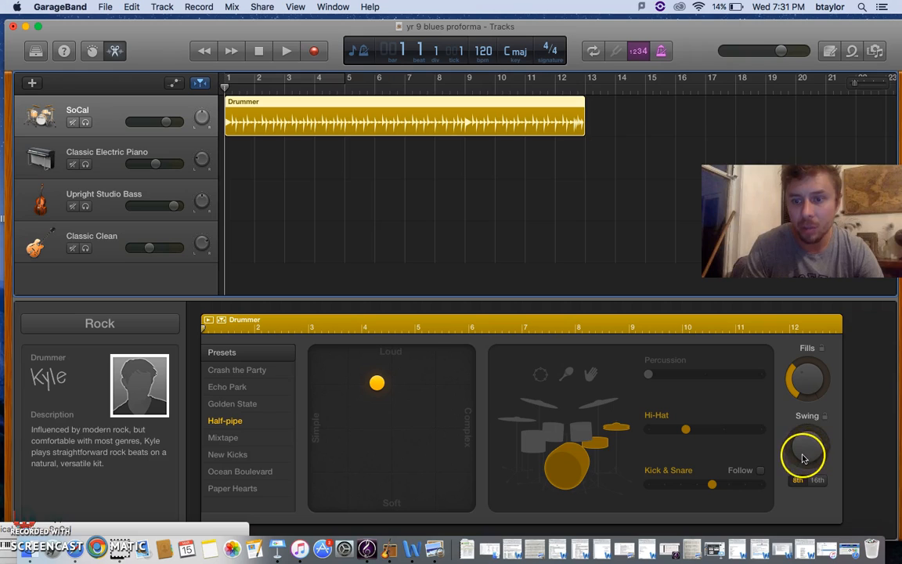
Step: Set the Drummer region's swing to 66% and play the groove from bar 1 to check it
{"action": "left_click_drag", "start_coordinate": [804, 452], "coordinate": [800, 460]}
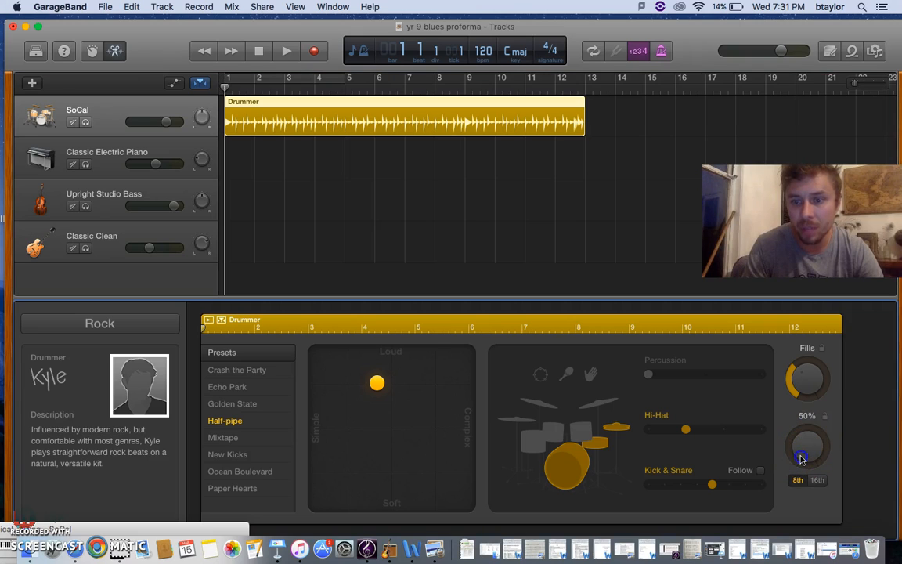
{"action": "left_click_drag", "start_coordinate": [805, 366], "coordinate": [805, 368]}
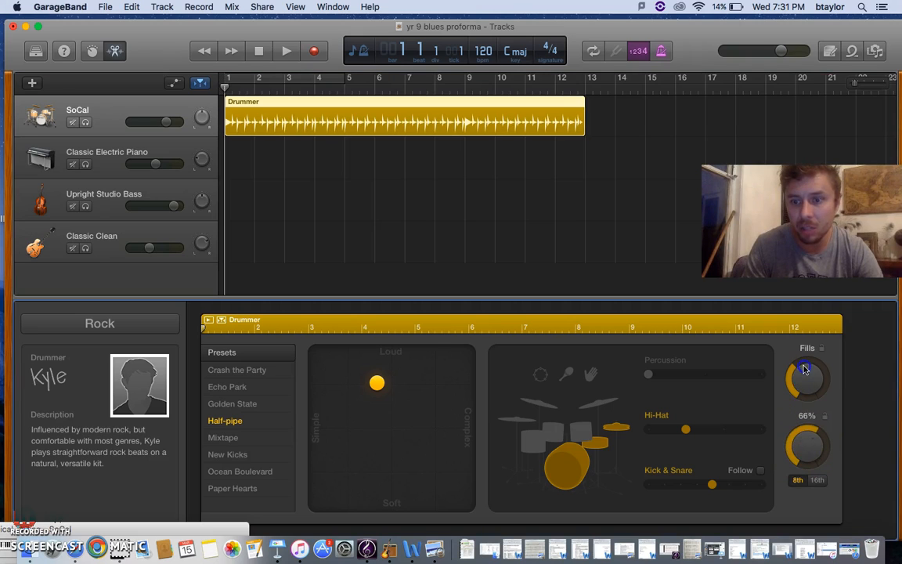
{"action": "left_click", "coordinate": [259, 52]}
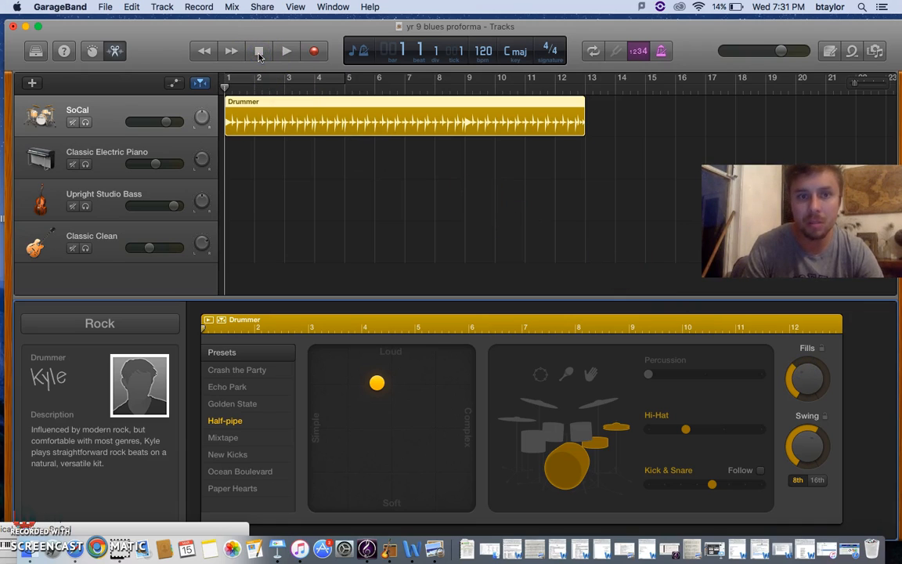
{"action": "left_click", "coordinate": [288, 53]}
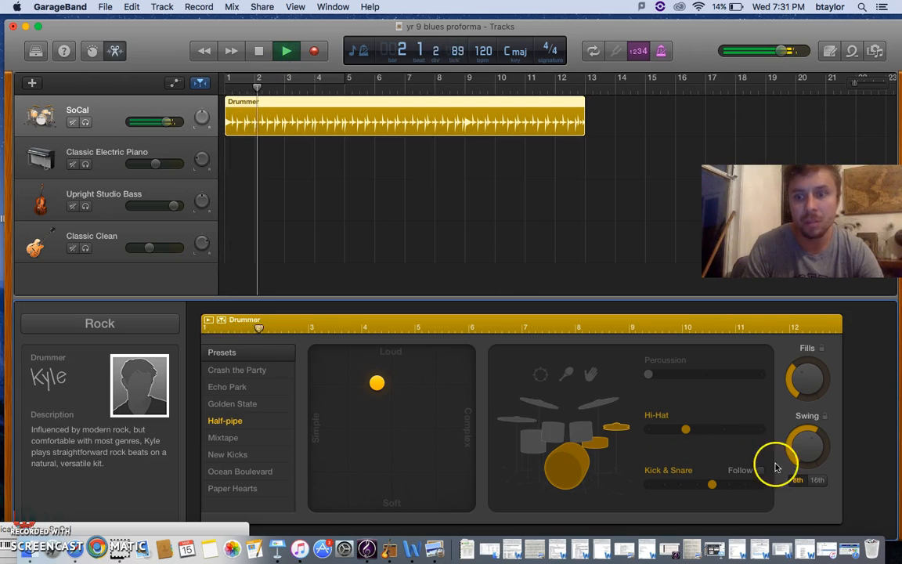
{"action": "left_click_drag", "start_coordinate": [806, 457], "coordinate": [801, 455]}
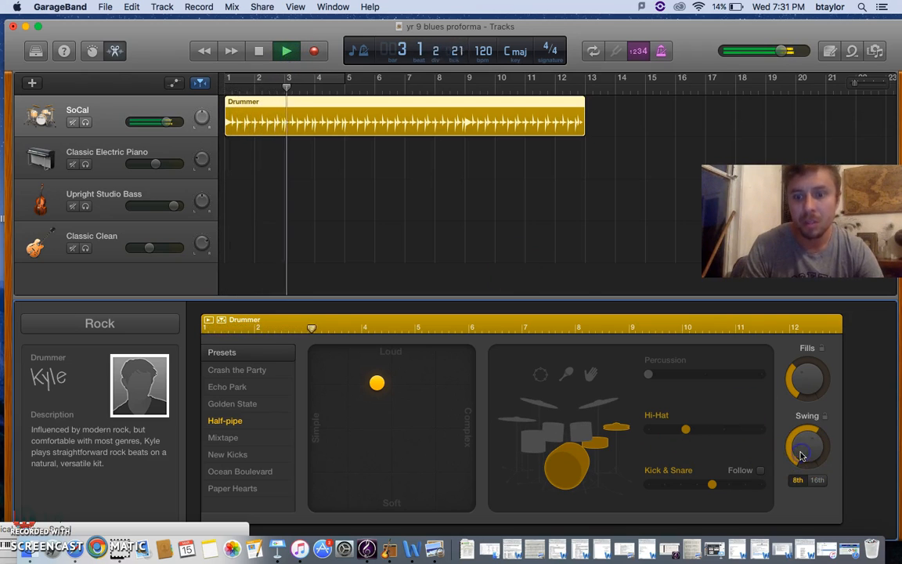
{"action": "left_click", "coordinate": [260, 51]}
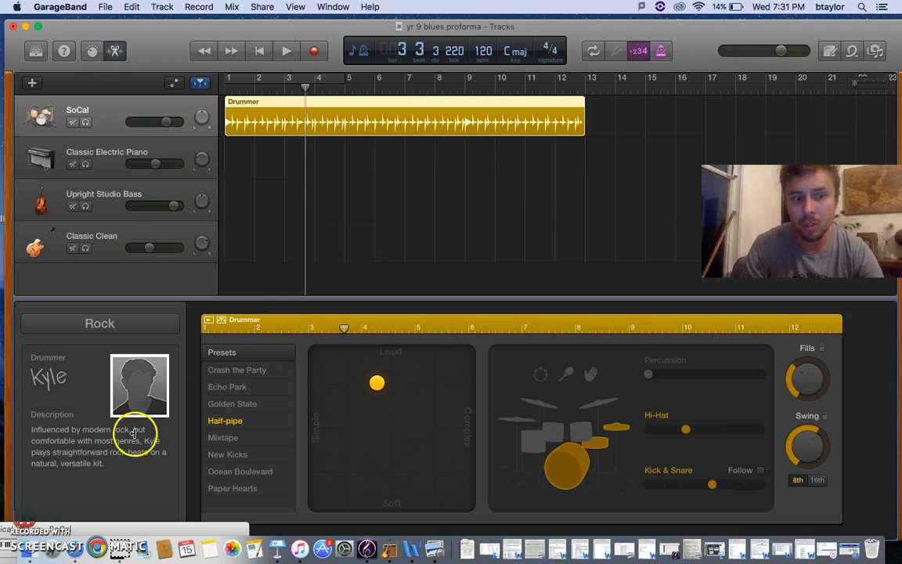
Step: Select the Classic Electric Piano track and bring its Musical Typing window fully into view
{"action": "left_click", "coordinate": [28, 514]}
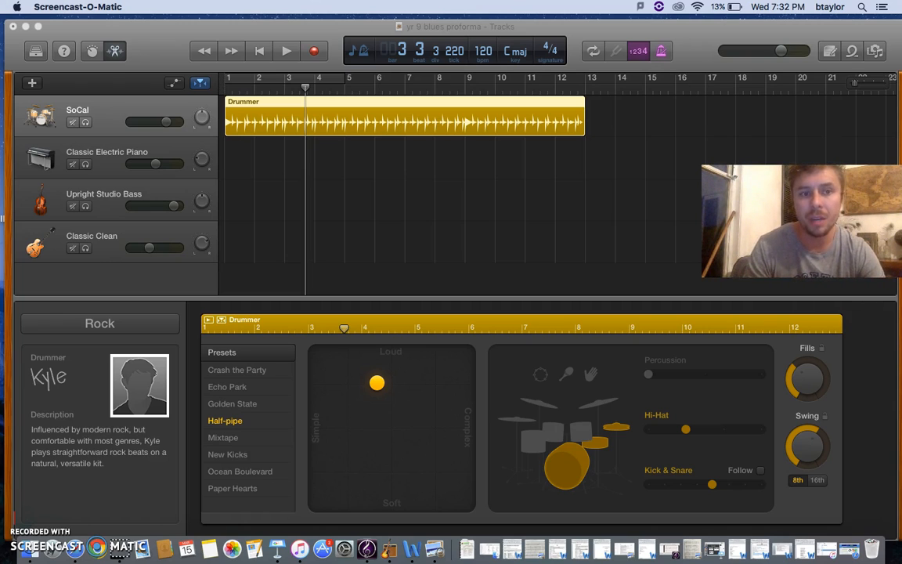
{"action": "left_click", "coordinate": [114, 157]}
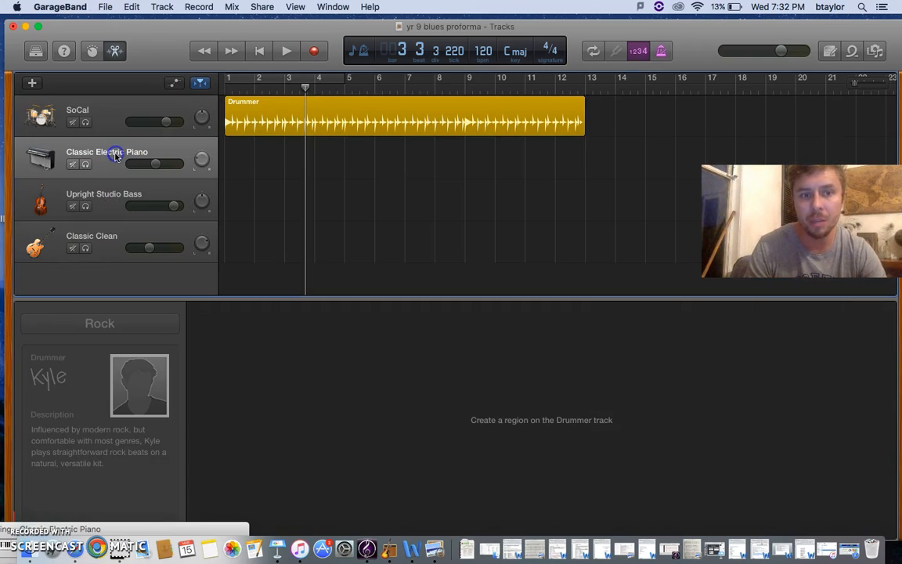
{"action": "left_click_drag", "start_coordinate": [205, 531], "coordinate": [646, 271]}
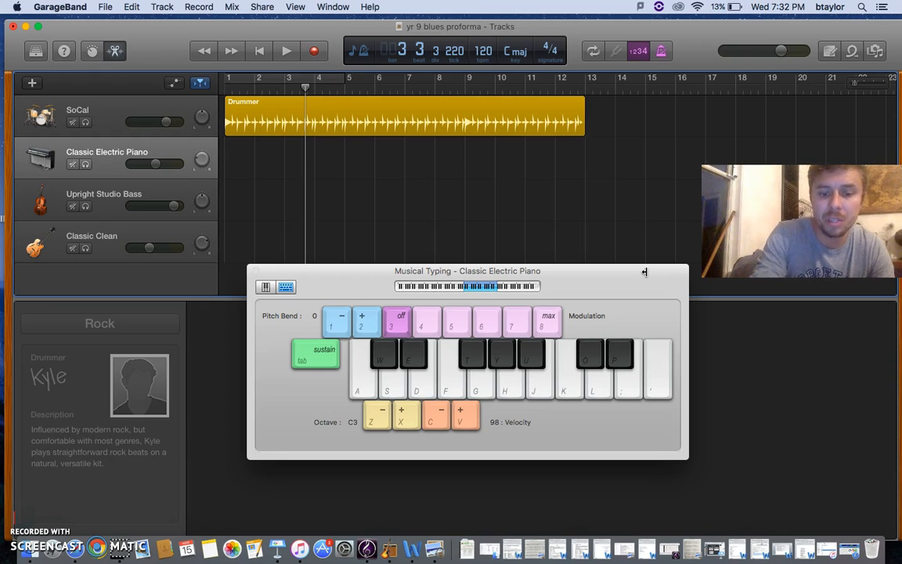
Step: Rehearse the piano shuffle with Musical Typing, alternating E with A and F# with A
{"action": "key", "text": "d"}
{"action": "key", "text": "h"}
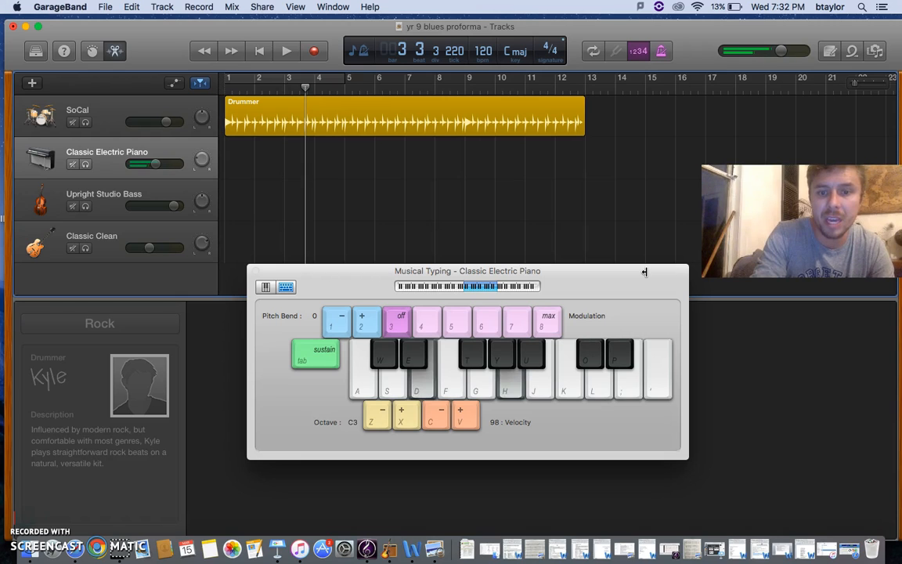
{"action": "key", "text": "d"}
{"action": "key", "text": "h"}
{"action": "key", "text": "t"}
{"action": "key", "text": "h"}
{"action": "key", "text": "d"}
{"action": "key", "text": "h"}
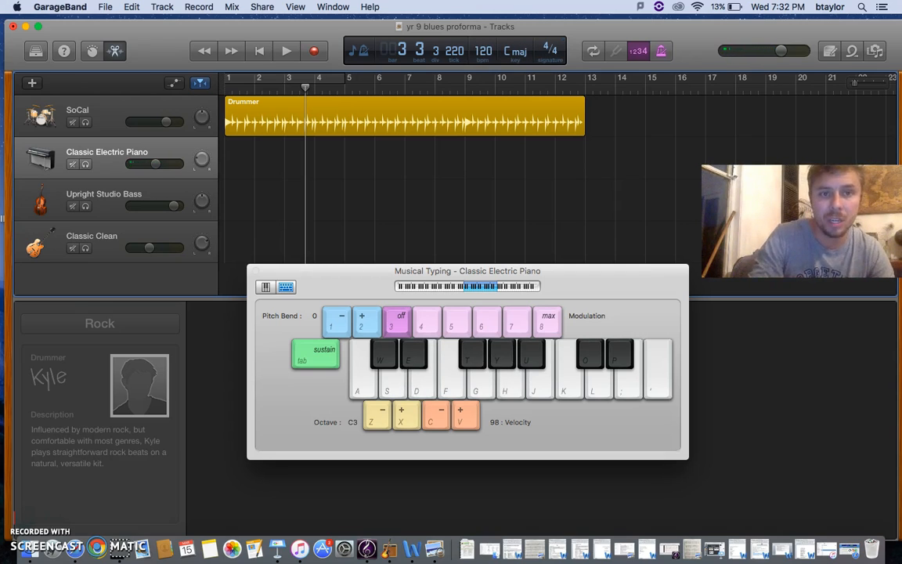
Step: Record a two-bar shuffle from bar 1 on the Classic Electric Piano track, alternating E with A and F# with A
{"action": "left_click", "coordinate": [263, 52]}
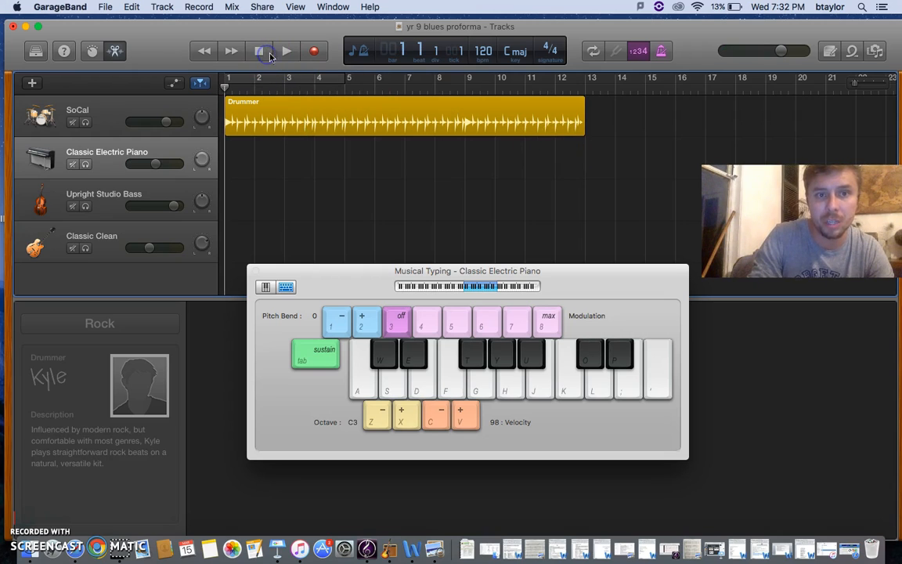
{"action": "key", "text": "t"}
{"action": "left_click", "coordinate": [314, 52]}
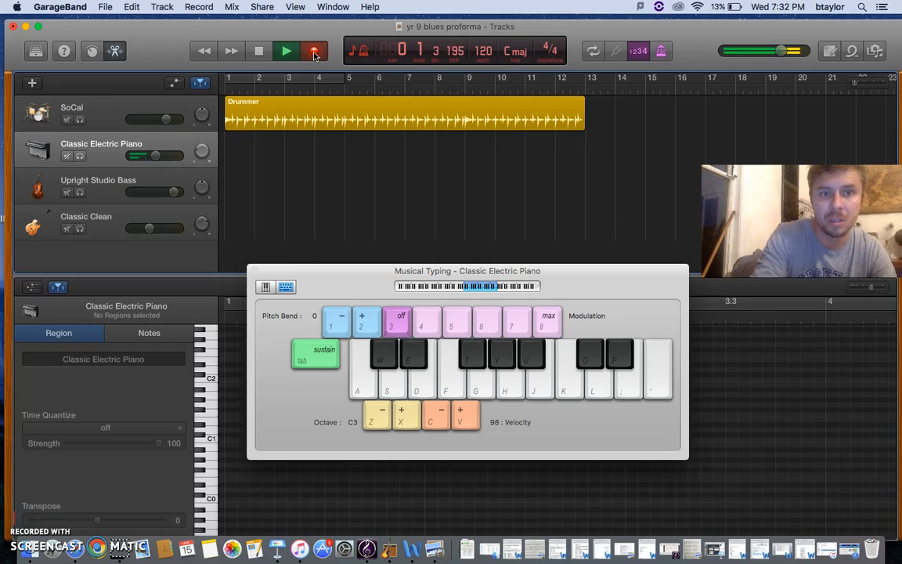
{"action": "key", "text": "d"}
{"action": "key", "text": "h"}
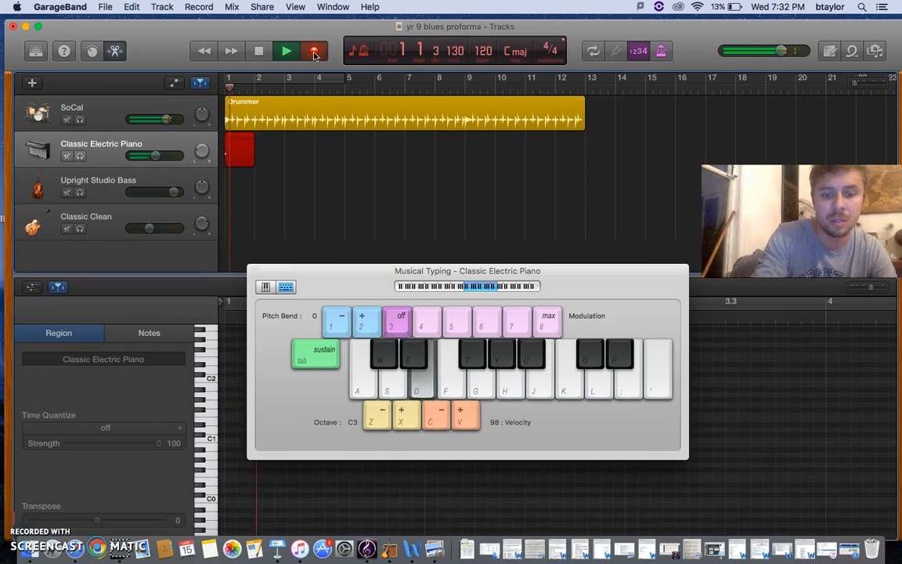
{"action": "key", "text": "t"}
{"action": "key", "text": "h"}
{"action": "key", "text": "d"}
{"action": "key", "text": "h"}
{"action": "key", "text": "t"}
{"action": "key", "text": "h"}
{"action": "key", "text": "d"}
{"action": "key", "text": "h"}
{"action": "key", "text": "t"}
{"action": "key", "text": "h"}
{"action": "key", "text": "d"}
{"action": "key", "text": "h"}
{"action": "key", "text": "h"}
{"action": "key", "text": "t"}
{"action": "key", "text": "space"}
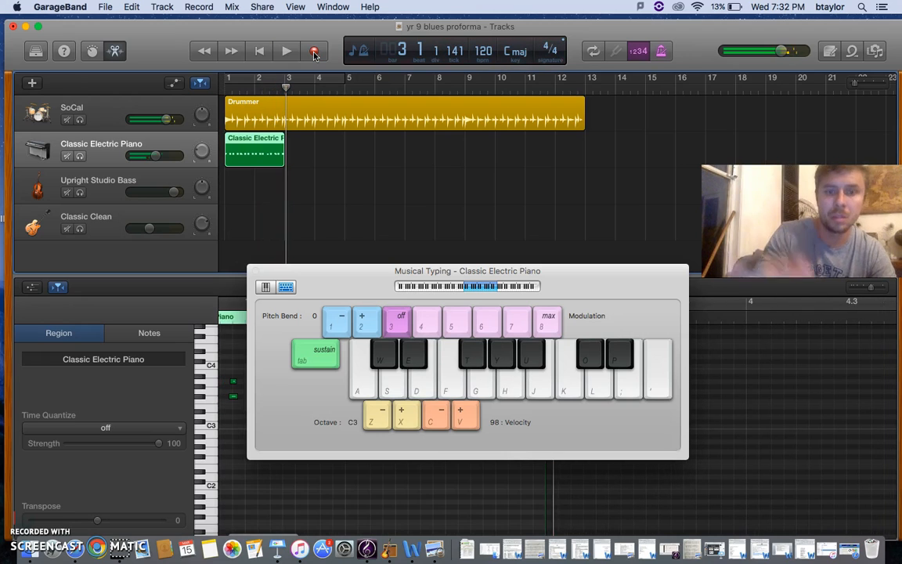
Step: Copy the two-bar electric piano region and paste it five times from bar 3 to fill 12 bars
{"action": "left_click", "coordinate": [274, 153]}
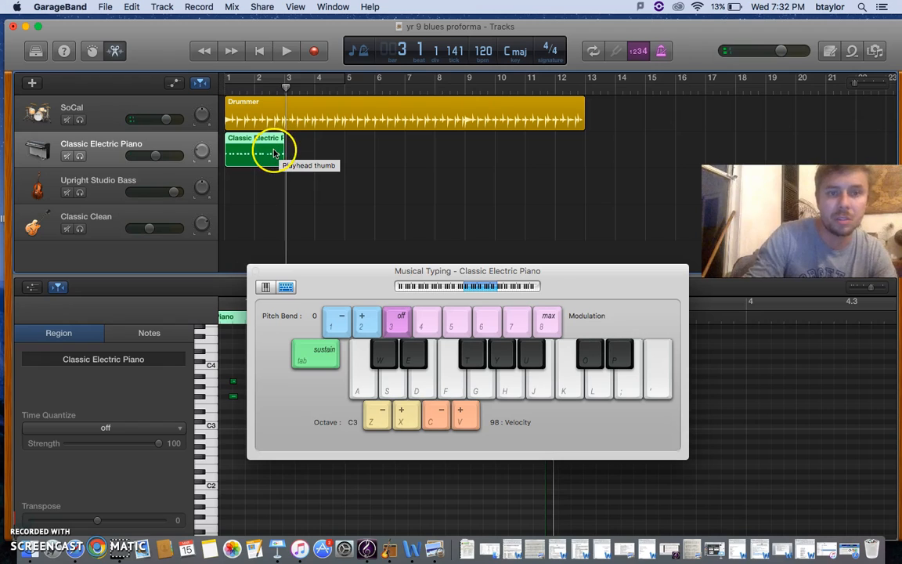
{"action": "left_click_drag", "start_coordinate": [286, 90], "coordinate": [283, 91]}
{"action": "key", "text": "super+c"}
{"action": "key", "text": "super+v"}
{"action": "key", "text": "super+v"}
{"action": "key", "text": "super+v"}
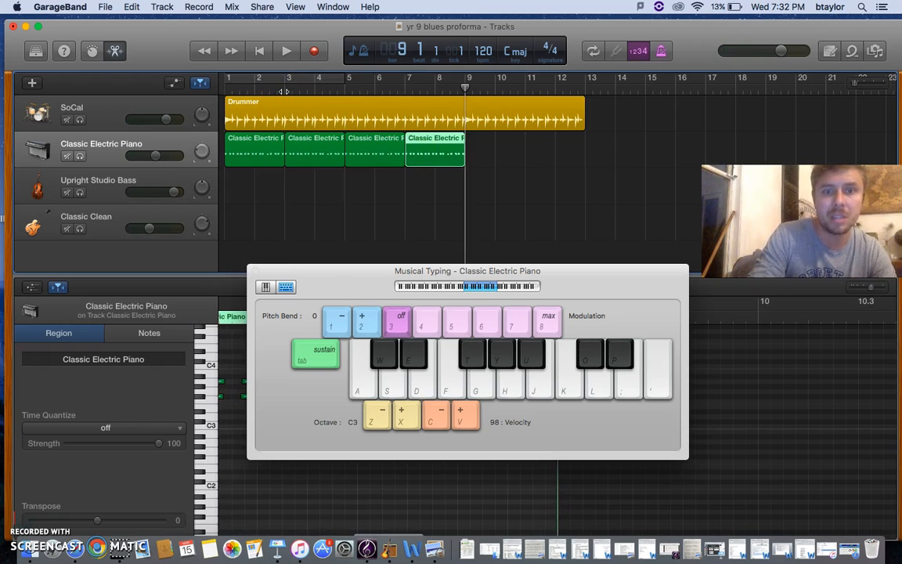
{"action": "key", "text": "super+v"}
{"action": "key", "text": "super+v"}
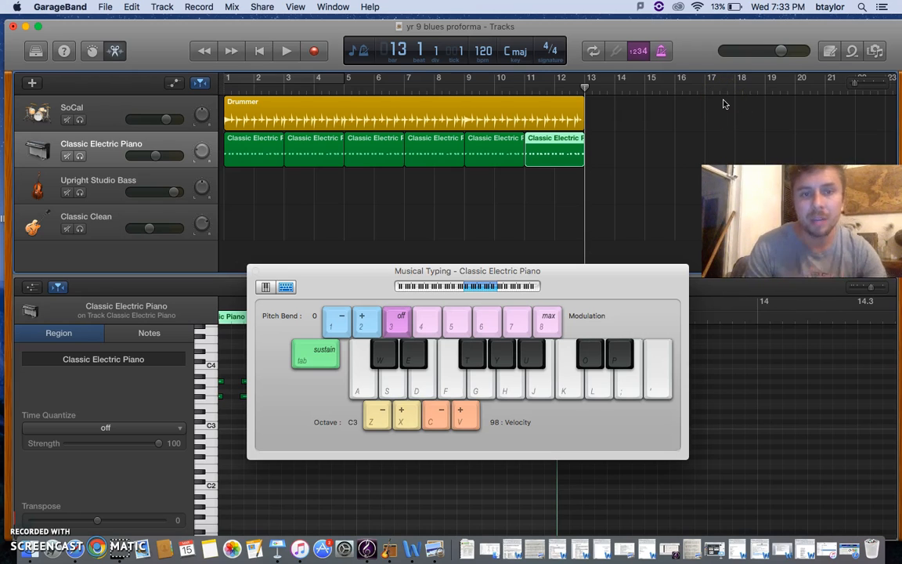
Step: Select the electric piano region at bar 5 and enlarge the editor area to expose its full Transpose setting
{"action": "left_click", "coordinate": [252, 149]}
{"action": "left_click", "coordinate": [316, 154]}
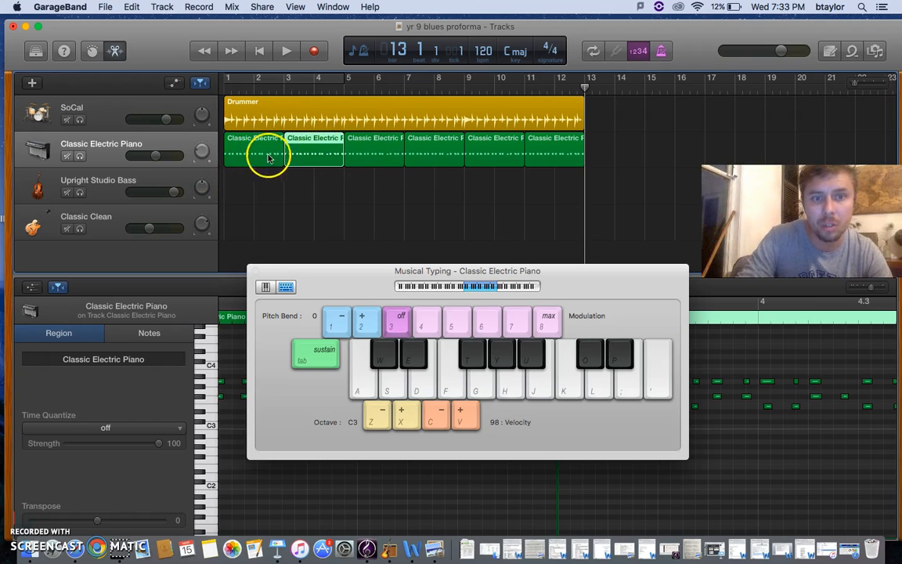
{"action": "left_click_drag", "start_coordinate": [366, 270], "coordinate": [494, 354]}
{"action": "left_click", "coordinate": [374, 160]}
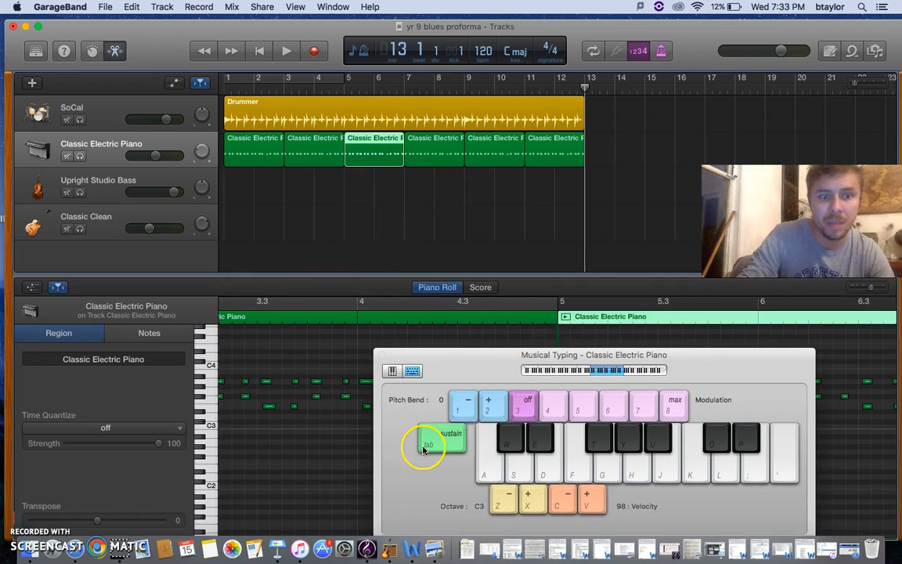
{"action": "left_click_drag", "start_coordinate": [441, 370], "coordinate": [639, 380]}
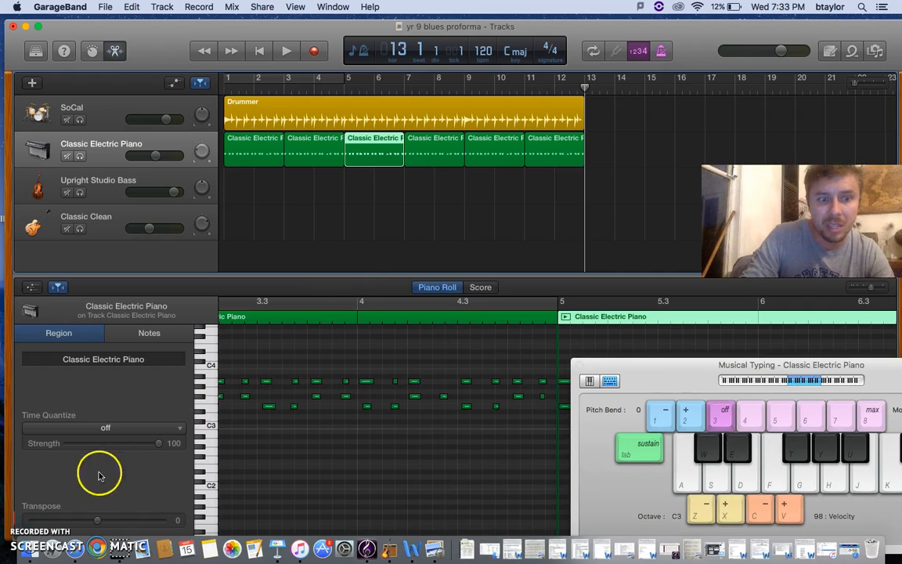
{"action": "left_click_drag", "start_coordinate": [286, 274], "coordinate": [285, 217]}
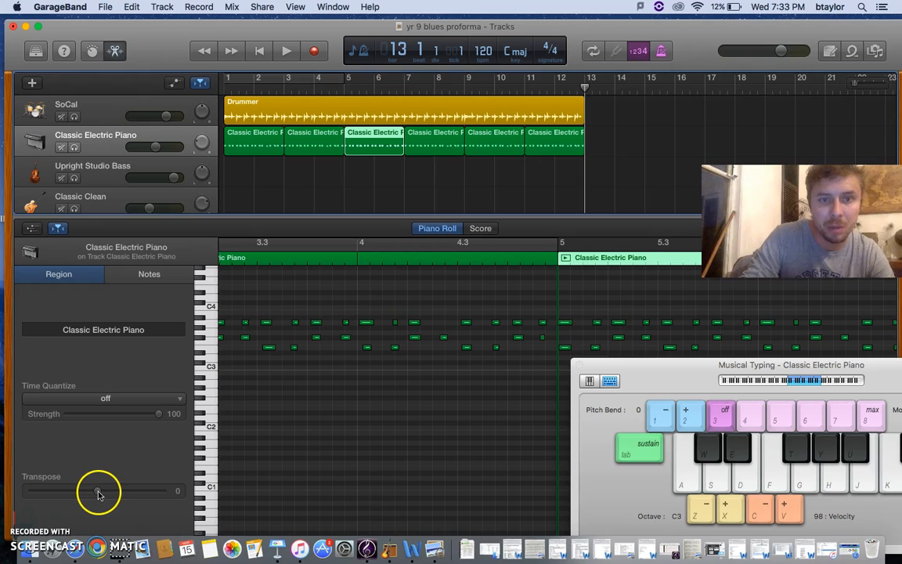
Step: Compare A and D on the Musical Typing keyboard, and set the Transpose of the bar 5 electric piano region to 5
{"action": "left_click_drag", "start_coordinate": [693, 386], "coordinate": [286, 215]}
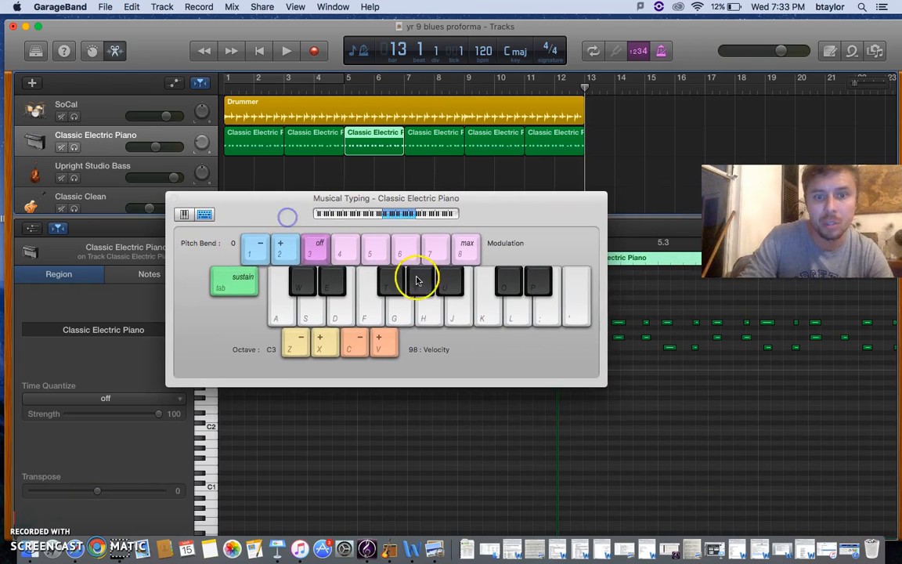
{"action": "left_click", "coordinate": [435, 319]}
{"action": "left_click", "coordinate": [517, 315]}
{"action": "left_click", "coordinate": [436, 314]}
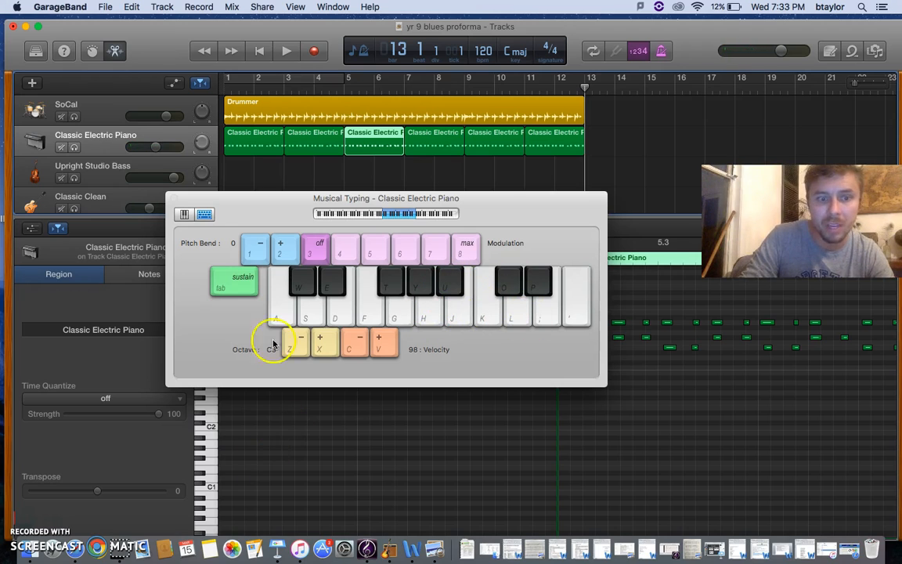
{"action": "left_click_drag", "start_coordinate": [286, 195], "coordinate": [630, 228]}
{"action": "left_click", "coordinate": [97, 494]}
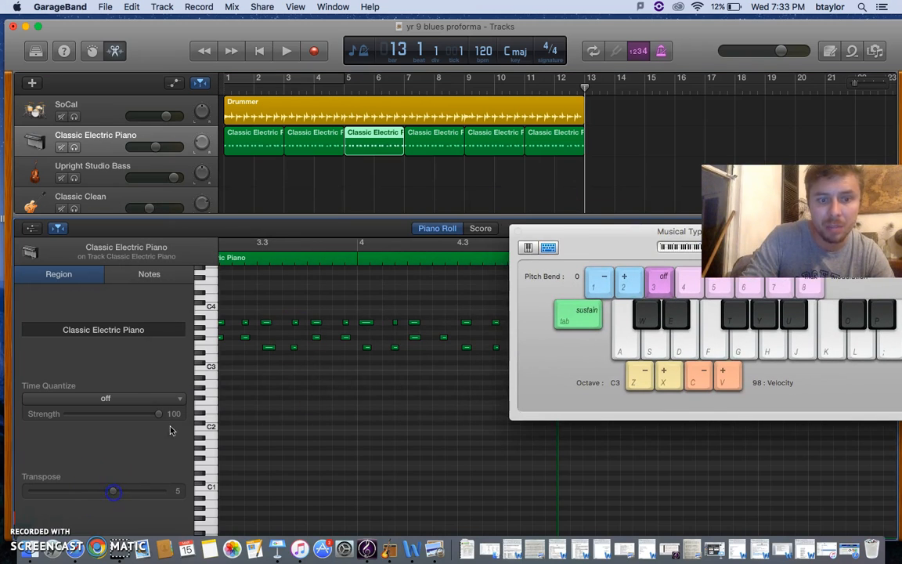
Step: Play the song from bar 4 through the transposed bar 5 region to hear the chord change, and stop playback
{"action": "left_click_drag", "start_coordinate": [611, 245], "coordinate": [608, 244]}
{"action": "left_click", "coordinate": [322, 88]}
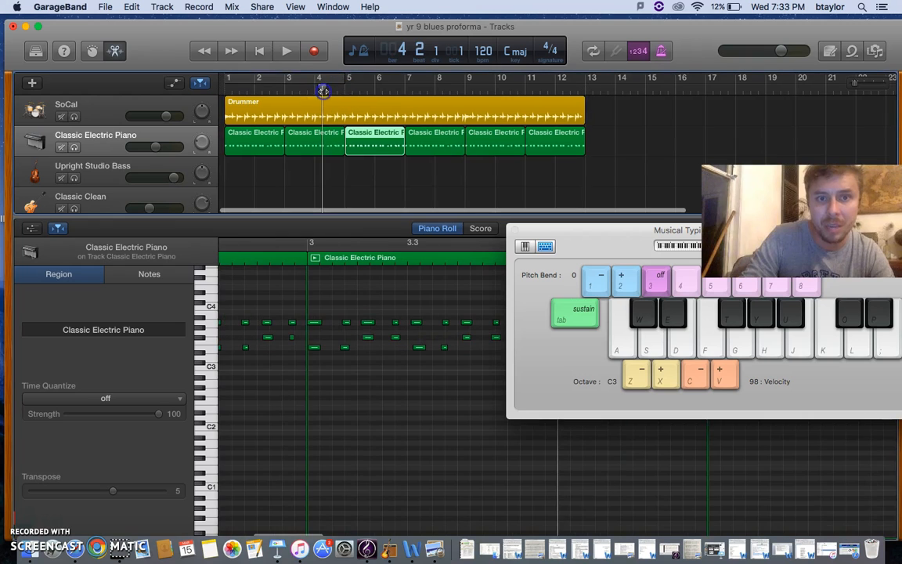
{"action": "left_click", "coordinate": [287, 52]}
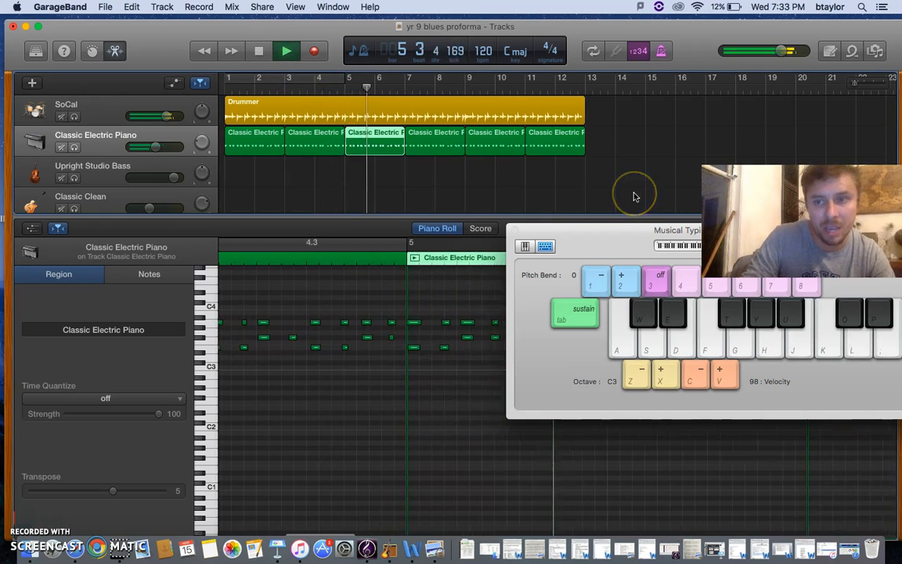
{"action": "left_click", "coordinate": [258, 51]}
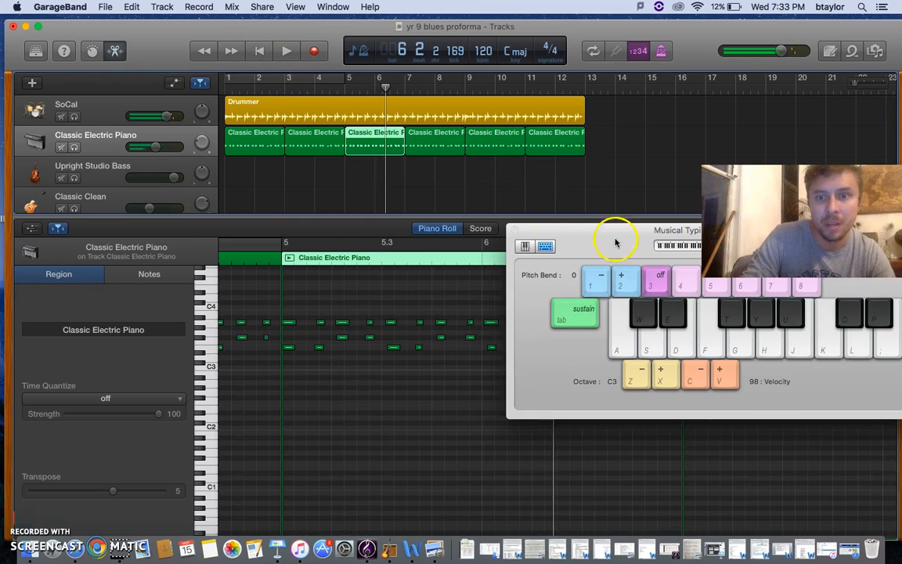
Step: Select the electric piano region at bar 7 and check its Transpose setting
{"action": "left_click_drag", "start_coordinate": [615, 242], "coordinate": [563, 452]}
{"action": "left_click", "coordinate": [437, 141]}
{"action": "left_click", "coordinate": [103, 489]}
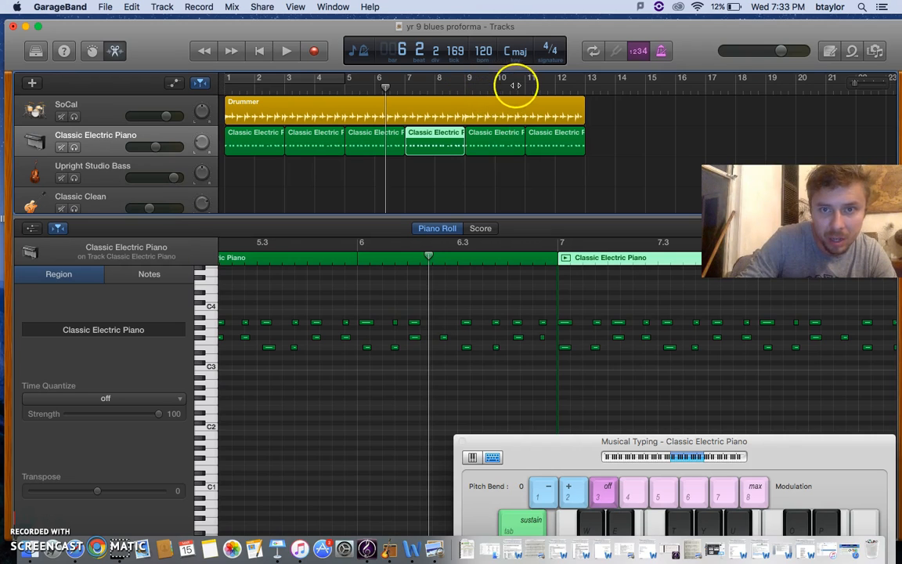
Step: Count up from A on the Musical Typing keyboard and set the Transpose of the bar 9 electric piano region to 7
{"action": "left_click", "coordinate": [495, 144]}
{"action": "left_click_drag", "start_coordinate": [775, 443], "coordinate": [476, 208]}
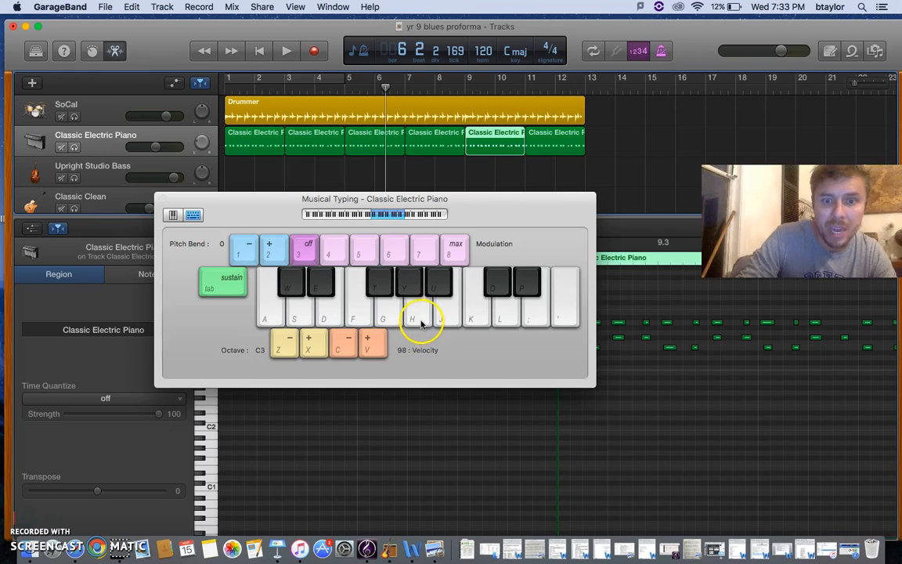
{"action": "left_click", "coordinate": [442, 283]}
{"action": "left_click", "coordinate": [446, 302]}
{"action": "left_click", "coordinate": [475, 312]}
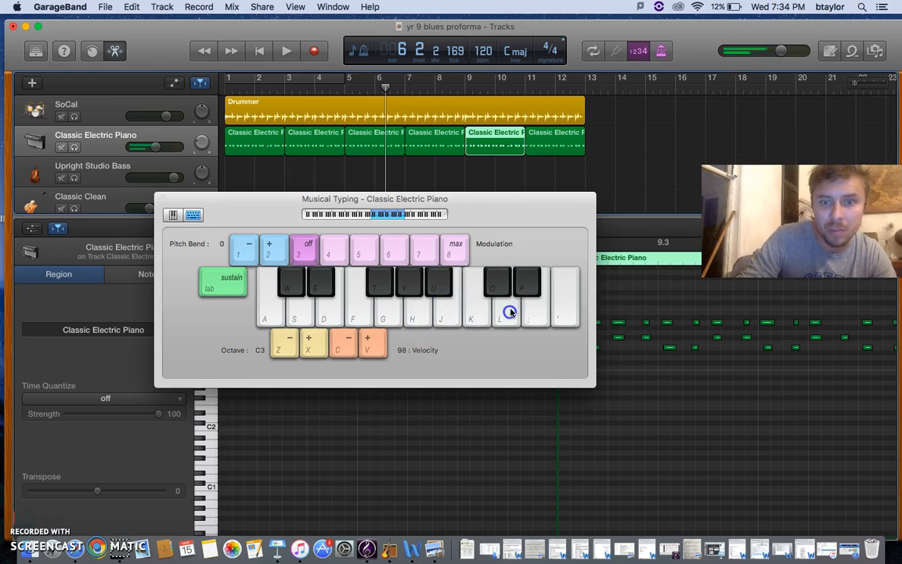
{"action": "left_click_drag", "start_coordinate": [509, 201], "coordinate": [793, 231]}
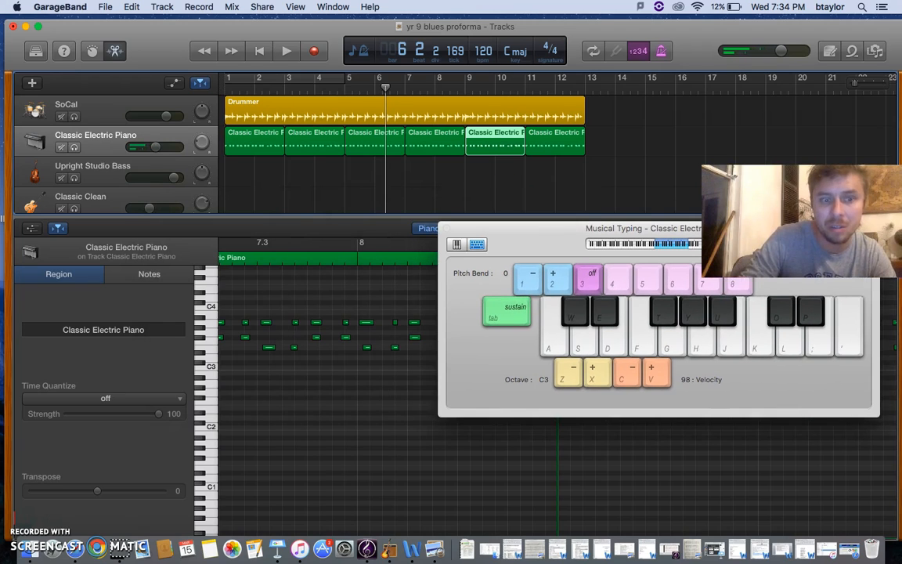
{"action": "left_click", "coordinate": [98, 493]}
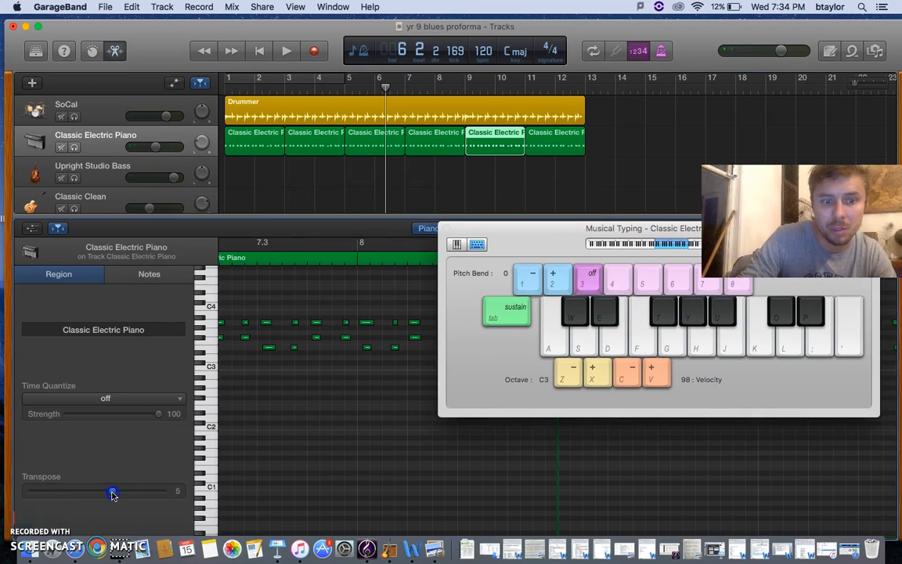
Step: Play the song from bar 8 to its end, and recheck the Transpose of the piano regions at bars 5 and 9
{"action": "left_click_drag", "start_coordinate": [500, 255], "coordinate": [540, 332]}
{"action": "left_click", "coordinate": [450, 92]}
{"action": "left_click", "coordinate": [290, 52]}
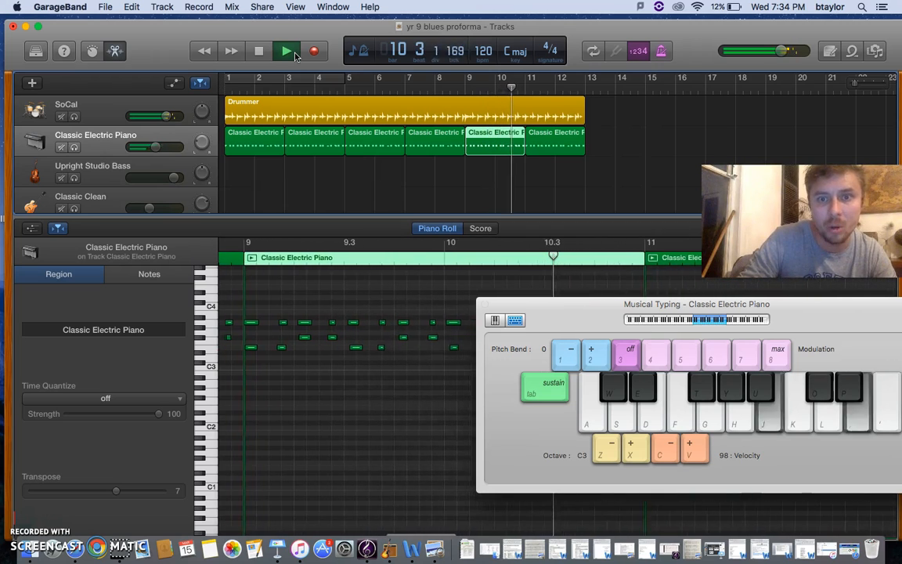
{"action": "left_click", "coordinate": [279, 53]}
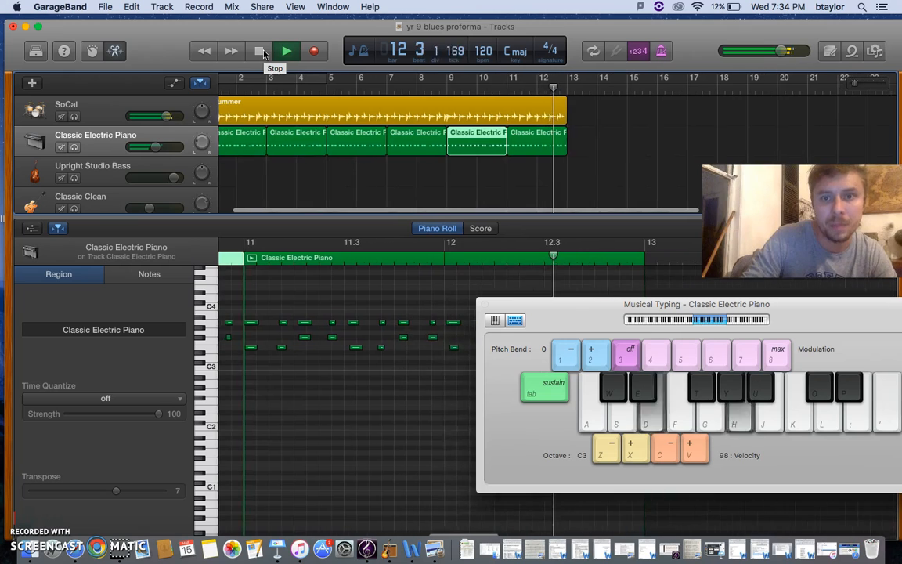
{"action": "left_click", "coordinate": [261, 51]}
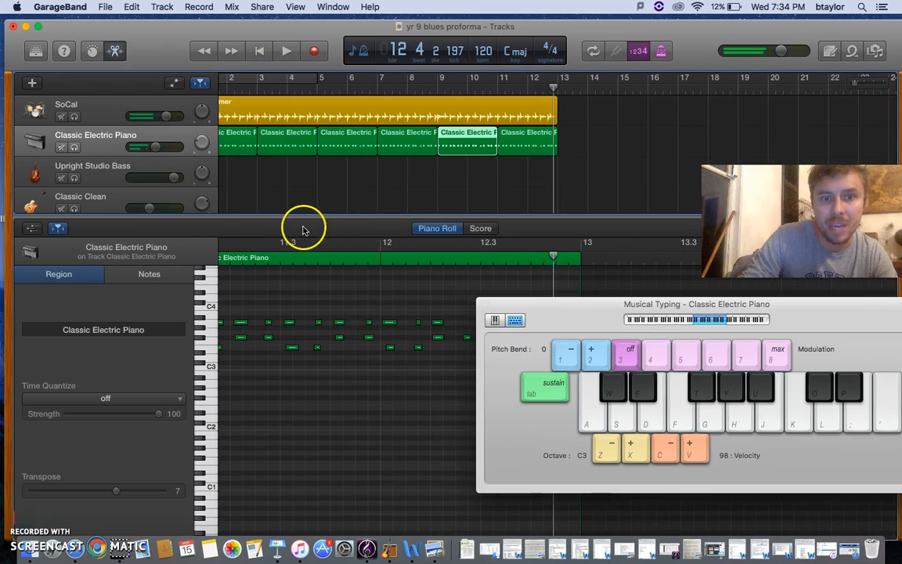
{"action": "left_click", "coordinate": [263, 51]}
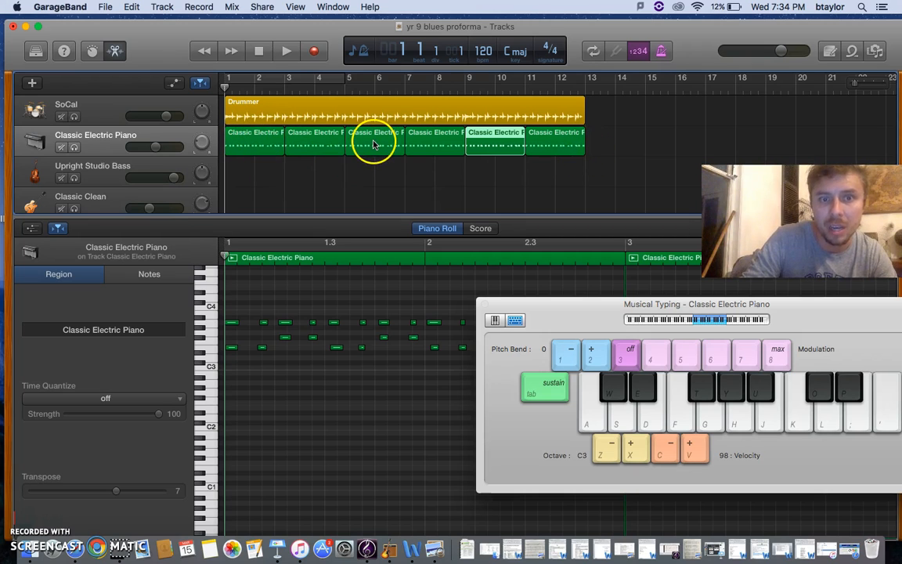
{"action": "left_click", "coordinate": [373, 144]}
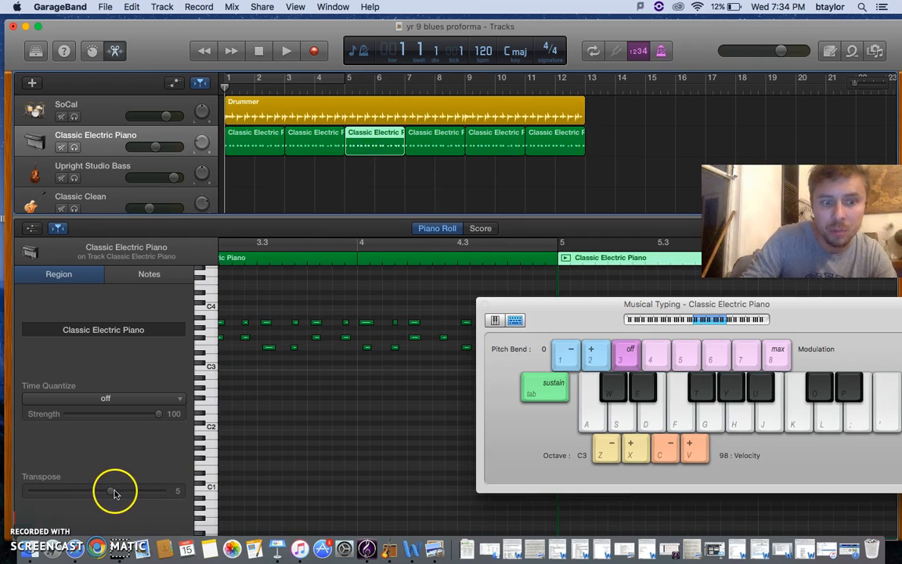
{"action": "left_click", "coordinate": [493, 139]}
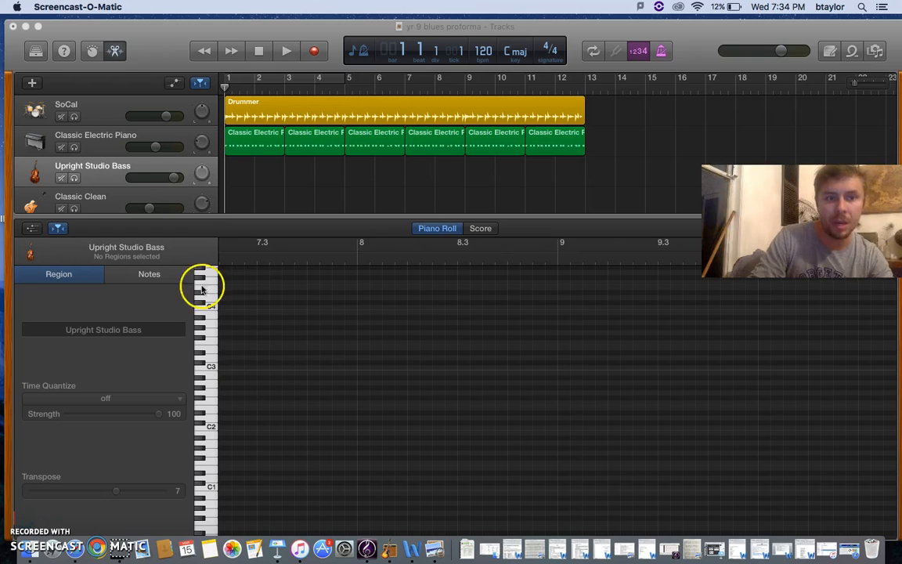
Step: Select the Upright Studio Bass track and try the bass line A, C#, E, C# with Musical Typing at octave C3
{"action": "left_click", "coordinate": [110, 197]}
{"action": "left_click", "coordinate": [106, 155]}
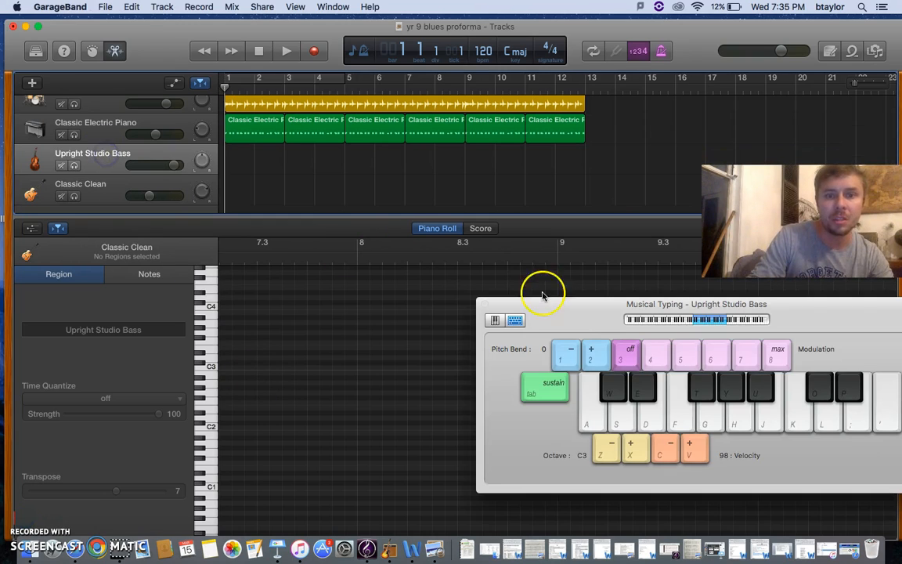
{"action": "left_click_drag", "start_coordinate": [591, 326], "coordinate": [458, 317]}
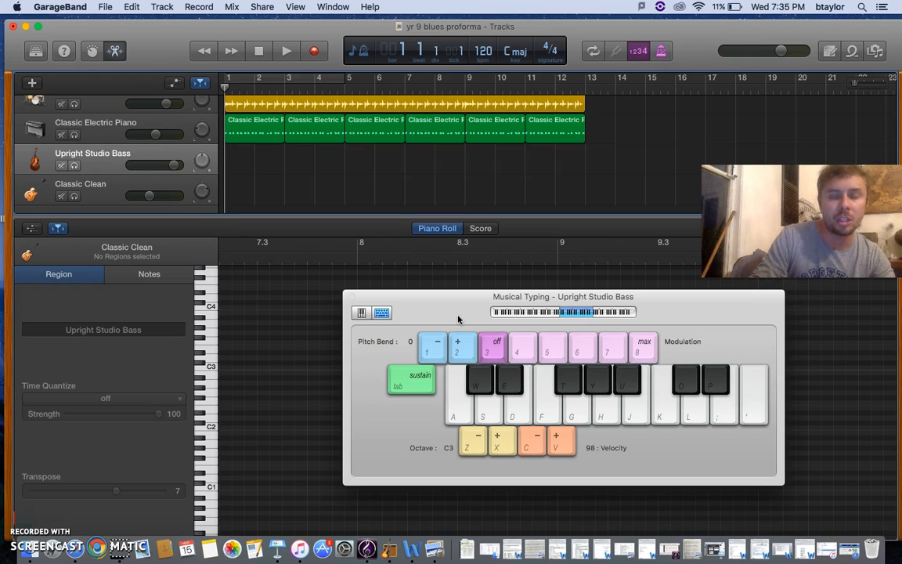
{"action": "left_click_drag", "start_coordinate": [465, 320], "coordinate": [329, 322]}
{"action": "key", "text": "h"}
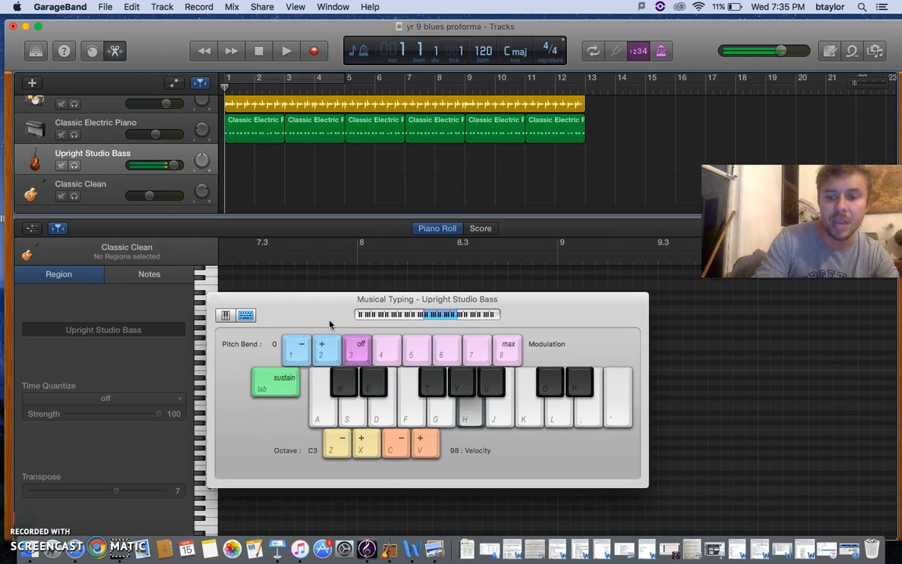
{"action": "key", "text": "o"}
{"action": "key", "text": "semicolon"}
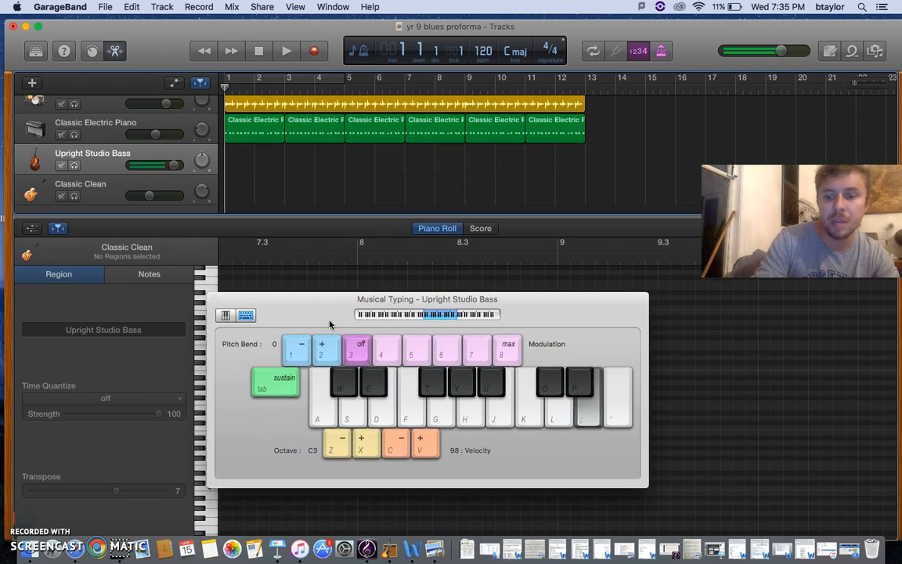
{"action": "key", "text": "o"}
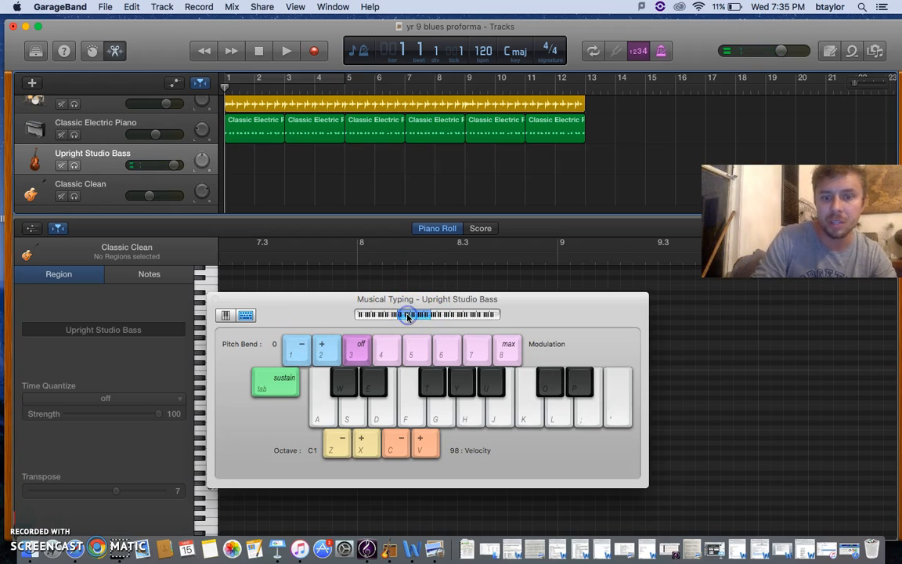
Step: Lower the Musical Typing octave to C1 and rehearse the repeating A, C#, E, C# bass line
{"action": "key", "text": "o"}
{"action": "key", "text": "semicolon"}
{"action": "key", "text": "o"}
{"action": "key", "text": "h"}
{"action": "key", "text": "o"}
{"action": "key", "text": "semicolon"}
{"action": "key", "text": "o"}
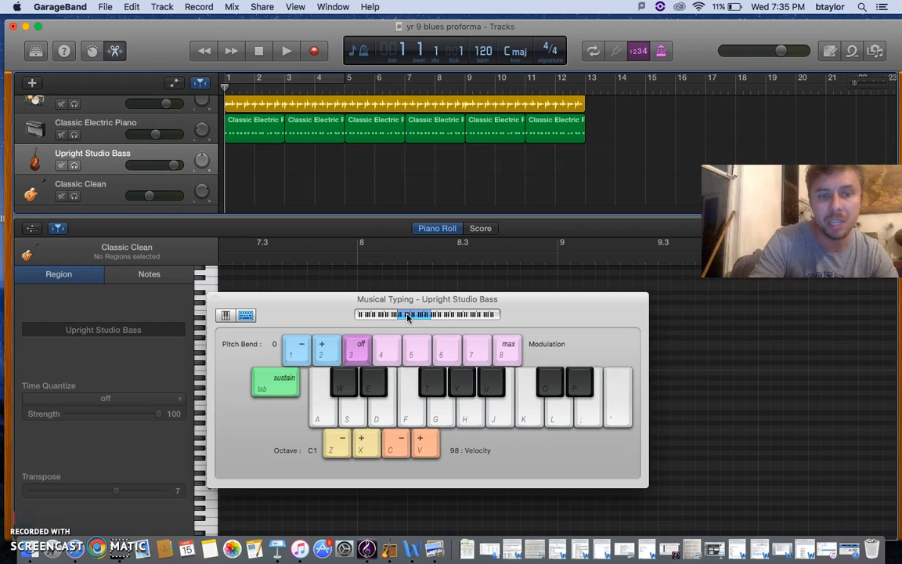
{"action": "key", "text": "h"}
Step: Record a two-bar bass line from bar 1 on the Upright Studio Bass track, playing A, C#, E, C# twice
{"action": "left_click", "coordinate": [315, 51]}
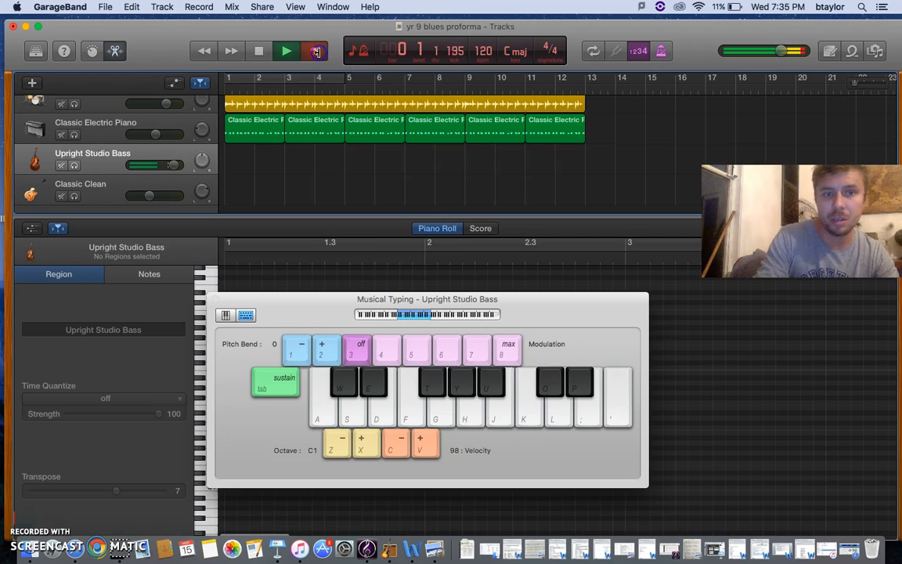
{"action": "key", "text": "h"}
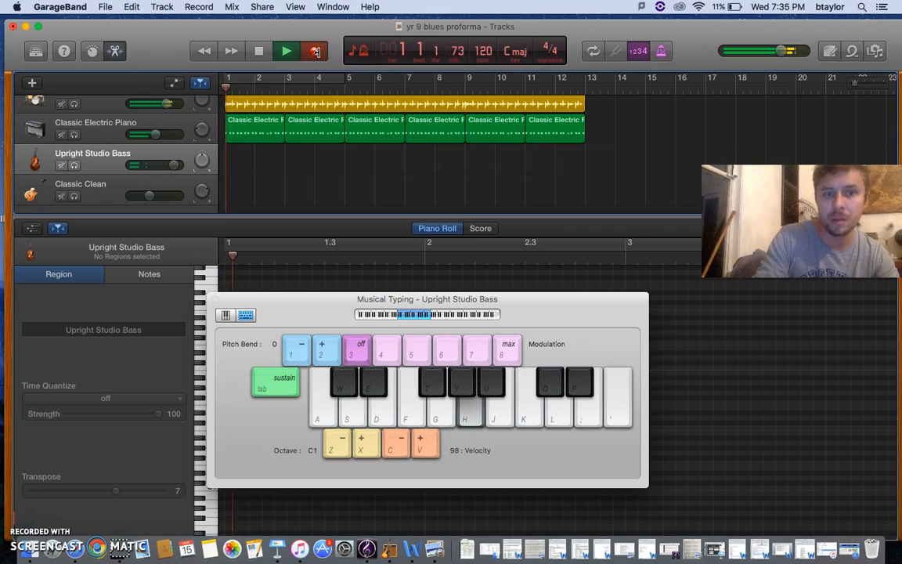
{"action": "key", "text": "o"}
{"action": "key", "text": "semicolon"}
{"action": "key", "text": "o"}
{"action": "key", "text": "h"}
{"action": "key", "text": "o"}
{"action": "key", "text": "semicolon"}
{"action": "key", "text": "o"}
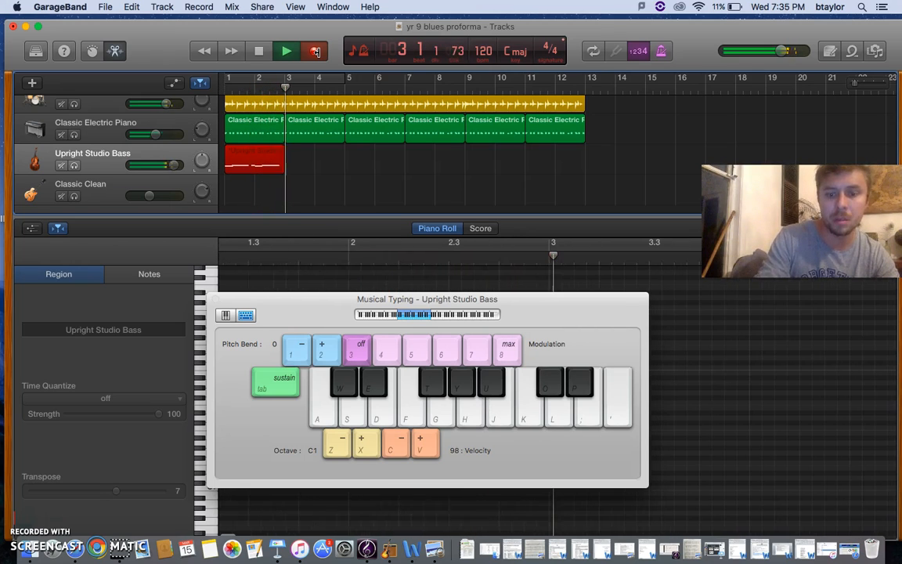
{"action": "key", "text": "space"}
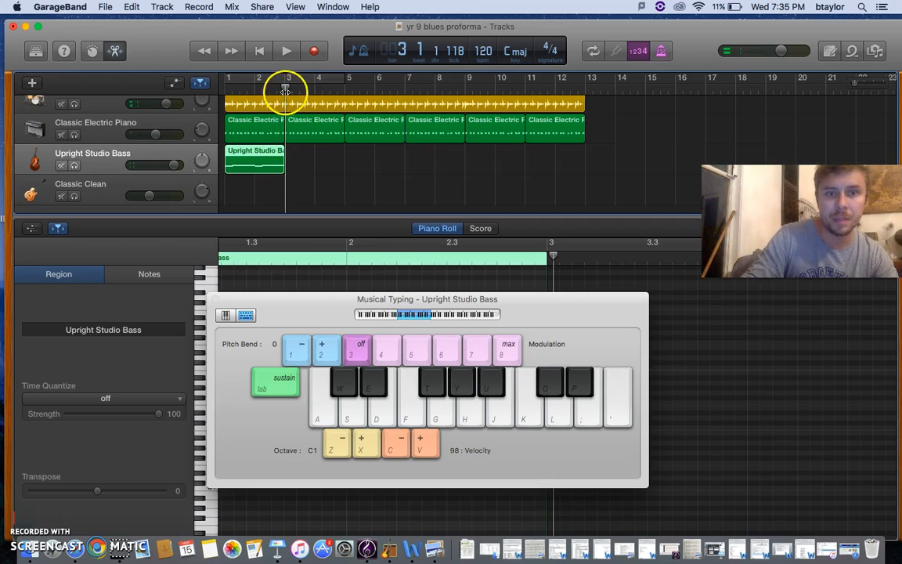
Step: Copy the two-bar bass region and paste it five times from bar 3 to fill 12 bars
{"action": "key", "text": "super+c"}
{"action": "key", "text": "super+v"}
{"action": "key", "text": "super+v"}
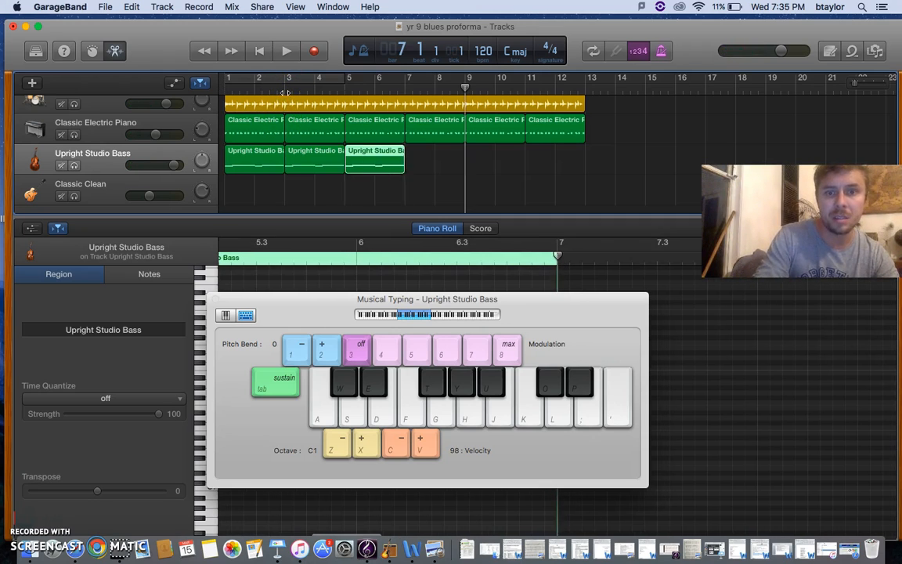
{"action": "key", "text": "super+v"}
{"action": "key", "text": "super+v"}
{"action": "key", "text": "super+v"}
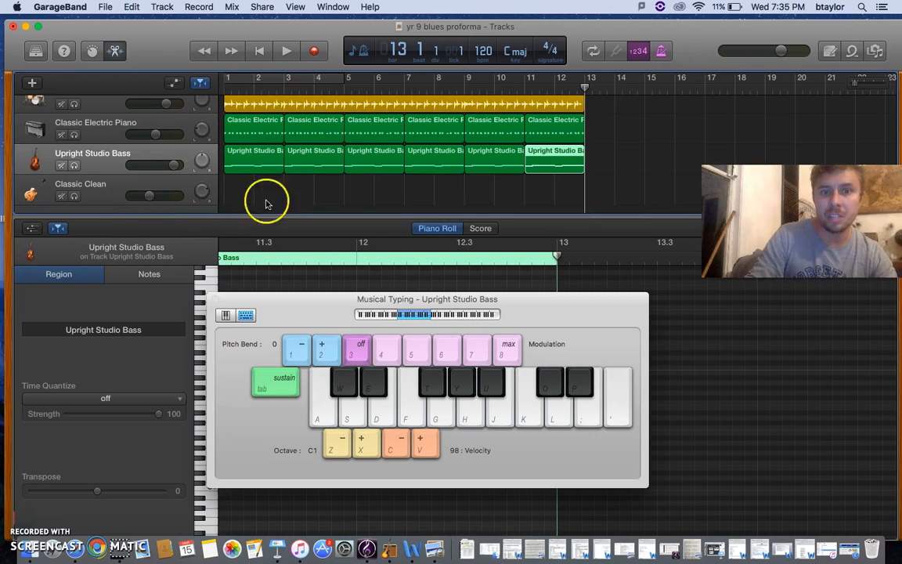
Step: Set the Transpose of the bass region at bar 5 to 5 and of the one at bar 9 to 7
{"action": "left_click", "coordinate": [380, 155]}
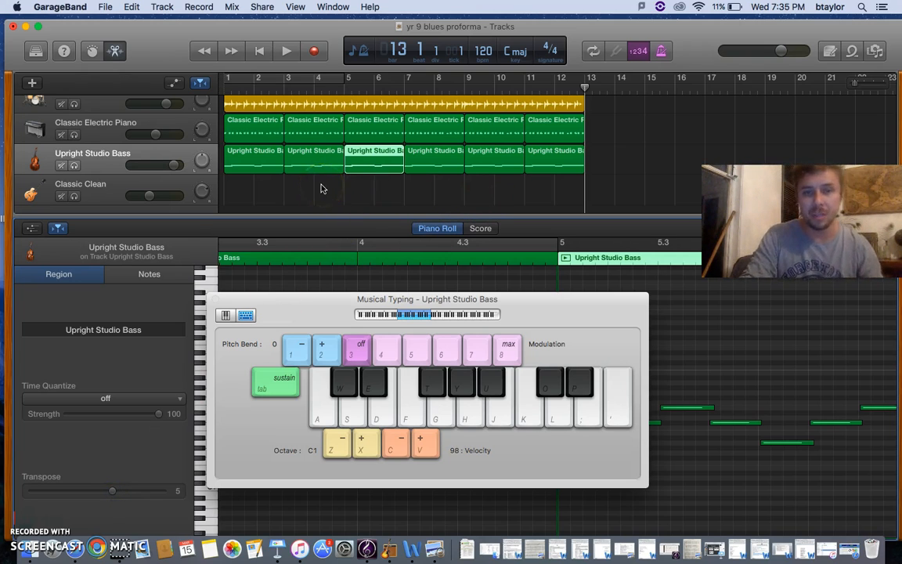
{"action": "left_click", "coordinate": [513, 159]}
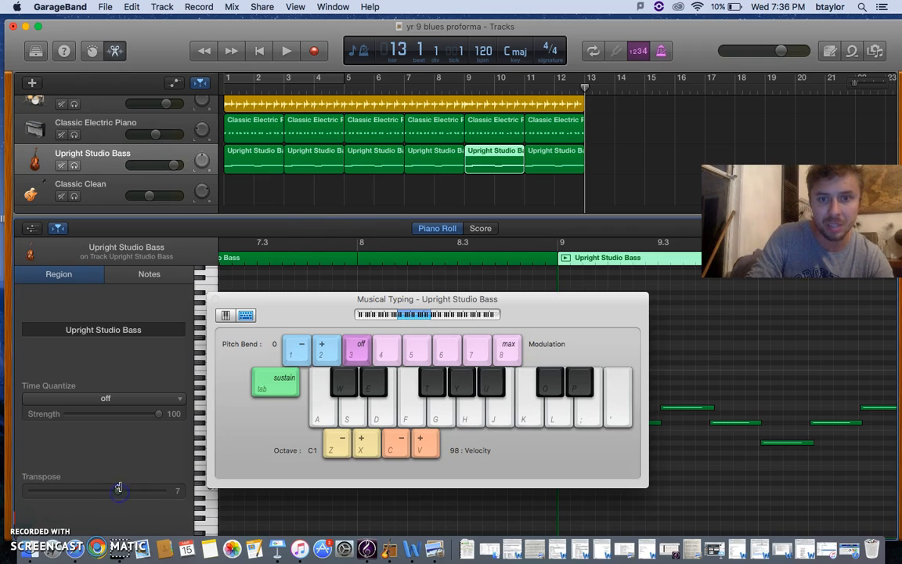
Step: Play the arrangement from bar 1 through bar 12 and slightly lower the Classic Electric Piano track's volume during playback
{"action": "left_click", "coordinate": [259, 51]}
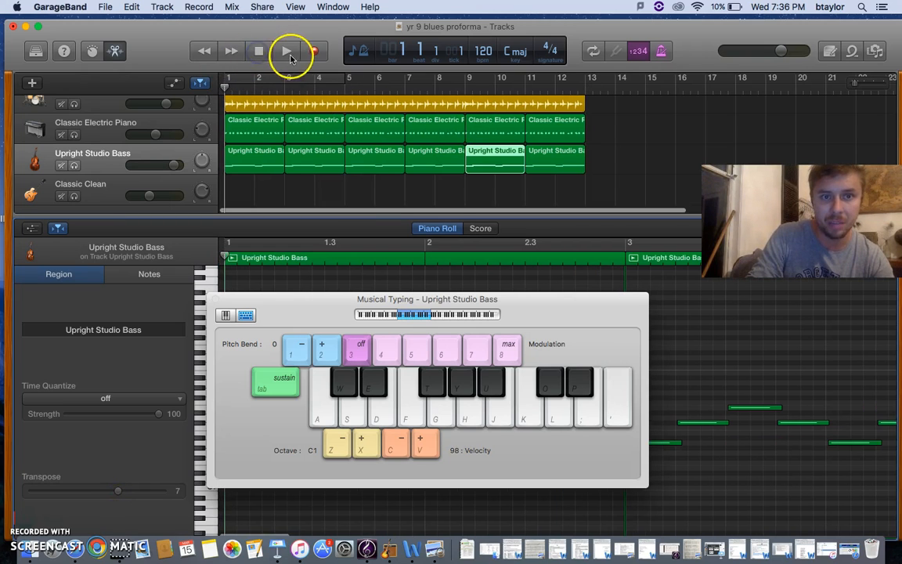
{"action": "left_click", "coordinate": [285, 78]}
{"action": "left_click", "coordinate": [287, 50]}
{"action": "left_click", "coordinate": [156, 136]}
{"action": "left_click_drag", "start_coordinate": [156, 136], "coordinate": [153, 136]}
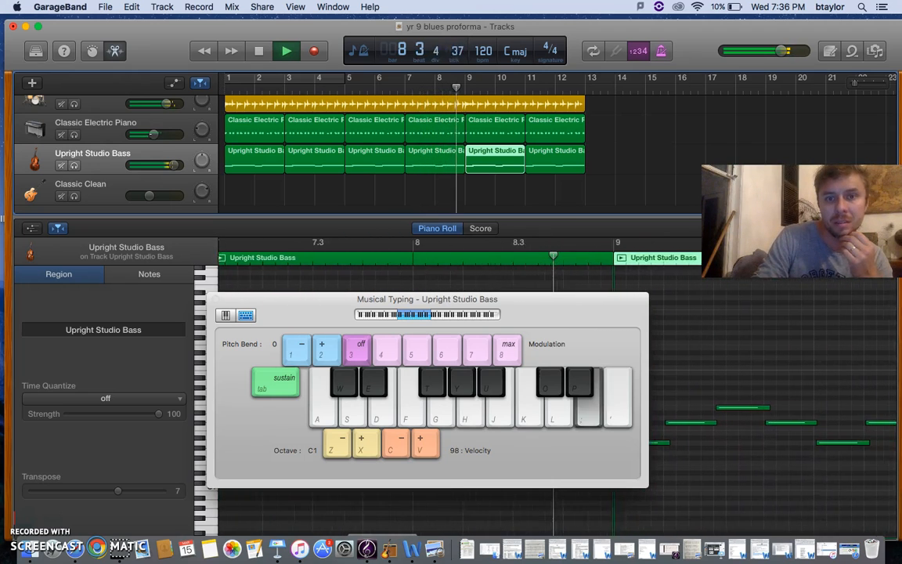
{"action": "left_click", "coordinate": [261, 51]}
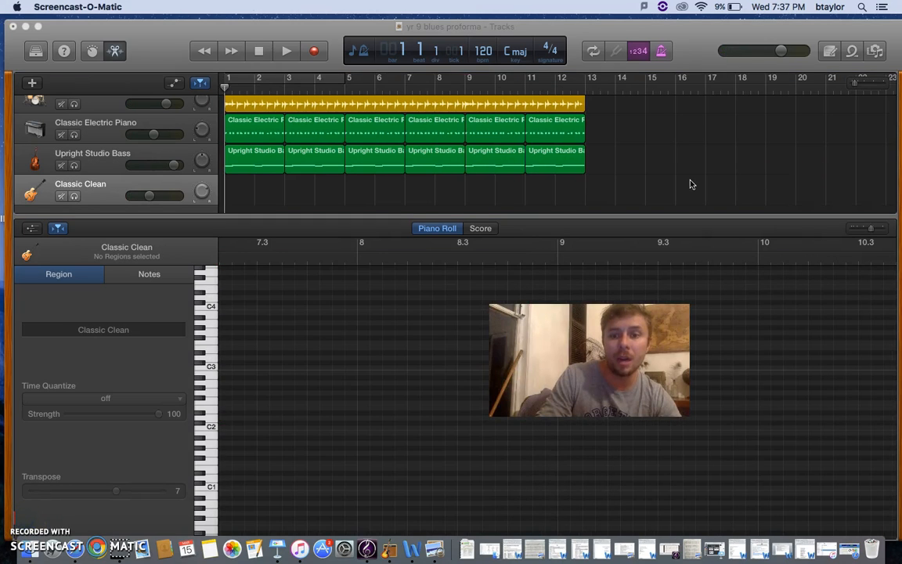
Step: Open the project's Note Pad and read the instructions for the guitar chord pattern, clearing the Musical Typing window out of the way
{"action": "left_click", "coordinate": [832, 52]}
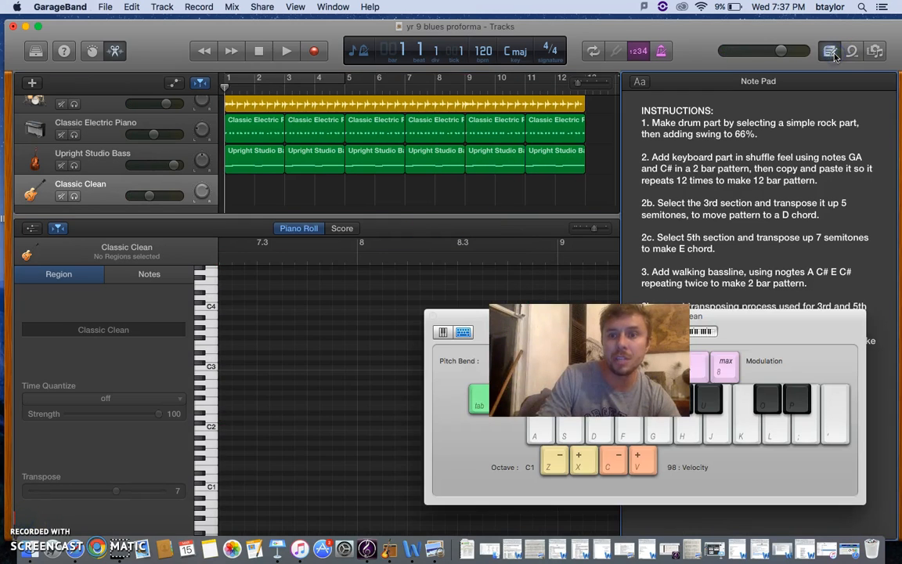
{"action": "left_click_drag", "start_coordinate": [759, 334], "coordinate": [525, 480]}
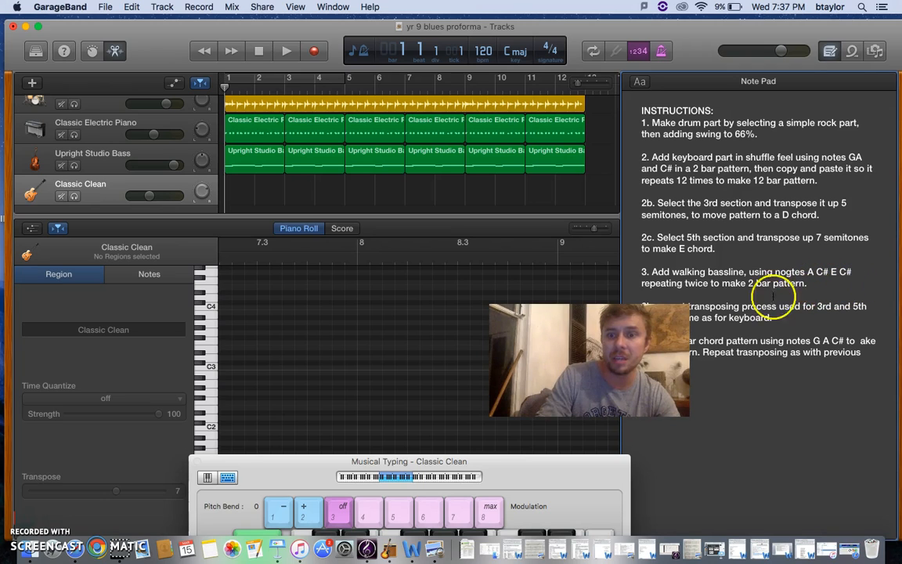
{"action": "left_click_drag", "start_coordinate": [625, 349], "coordinate": [781, 471]}
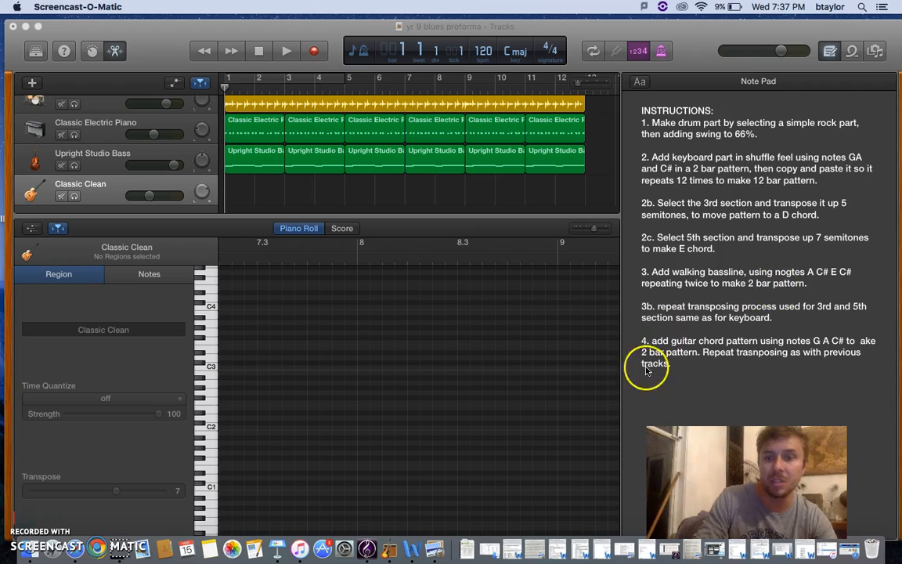
Step: Select the Classic Clean guitar track and try out the notes G, A and C# at octave C1 in Musical Typing
{"action": "left_click", "coordinate": [164, 172]}
{"action": "left_click_drag", "start_coordinate": [302, 460], "coordinate": [344, 211]}
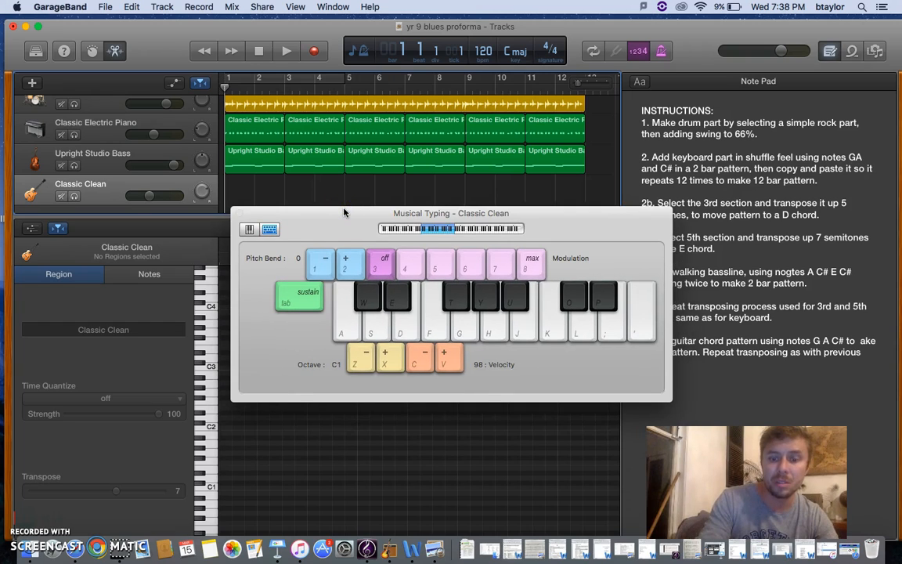
{"action": "key", "text": "g"}
{"action": "key", "text": "h"}
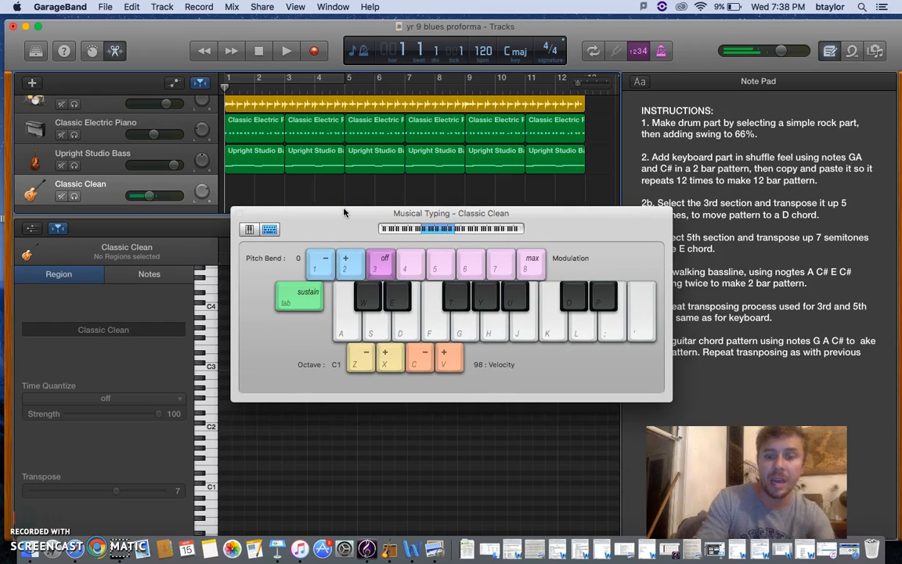
{"action": "key", "text": "g"}
{"action": "key", "text": "h"}
{"action": "key", "text": "o"}
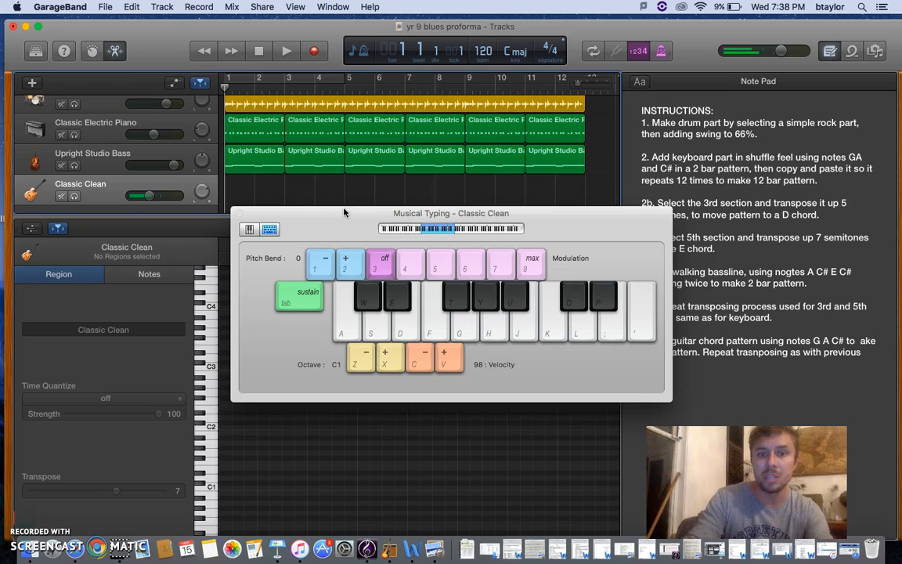
Step: Compare the G, A, C# chord in higher octaves and set the Musical Typing octave to C3
{"action": "left_click", "coordinate": [460, 228]}
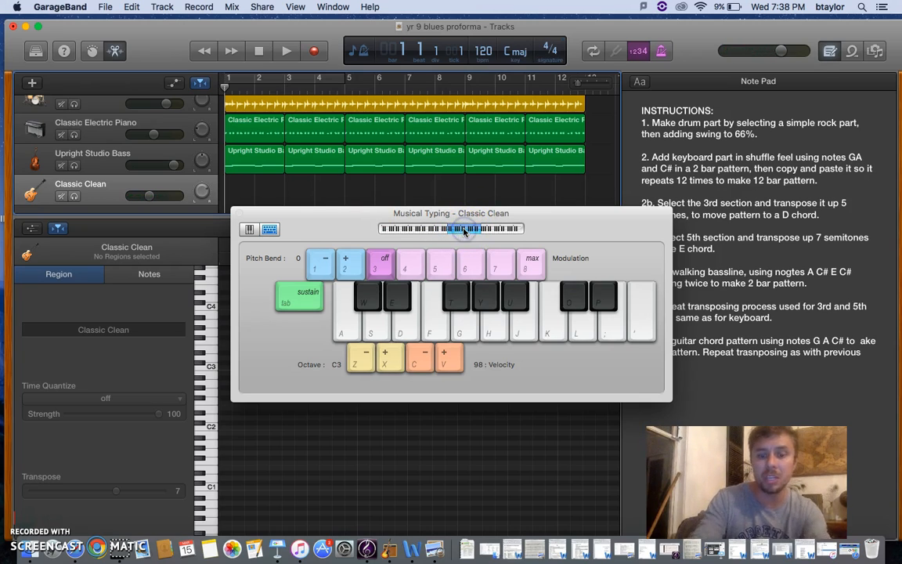
{"action": "key", "text": "d"}
{"action": "key", "text": "f"}
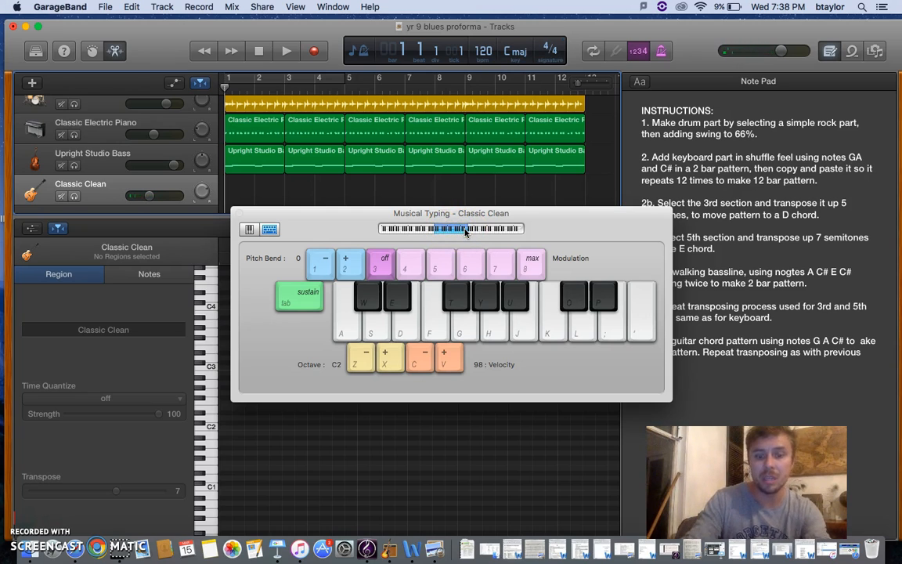
{"action": "key", "text": "g"}
{"action": "key", "text": "h"}
{"action": "key", "text": "o"}
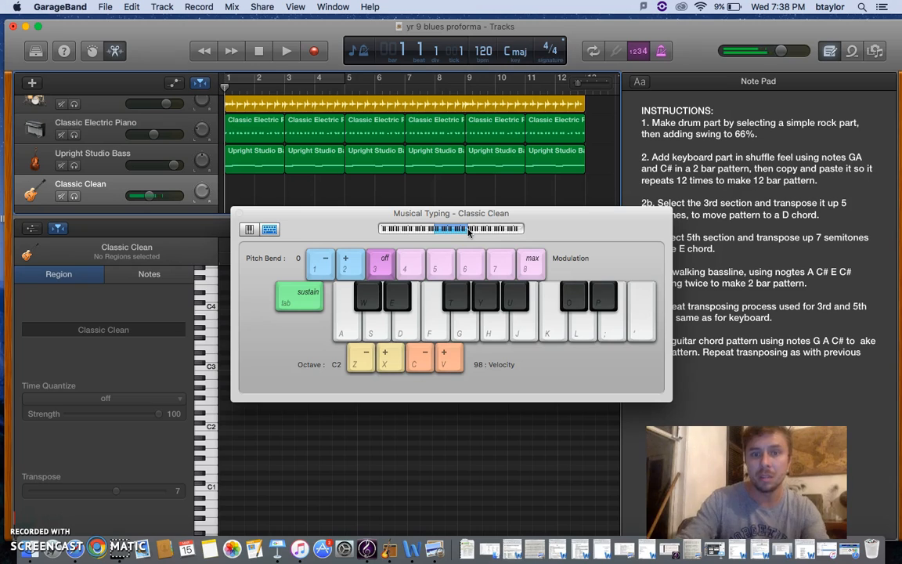
{"action": "key", "text": "g"}
{"action": "key", "text": "h"}
{"action": "key", "text": "o"}
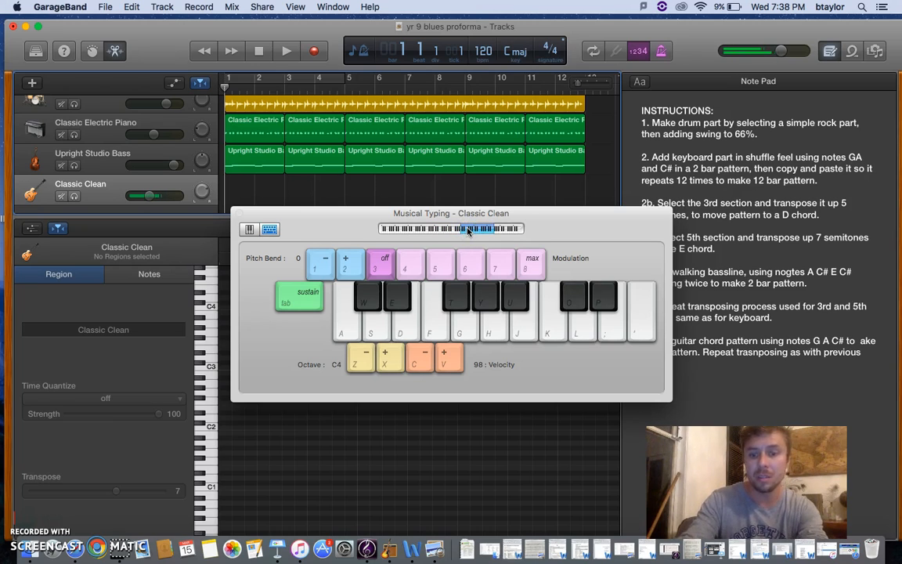
{"action": "key", "text": "g"}
{"action": "key", "text": "h"}
{"action": "key", "text": "o"}
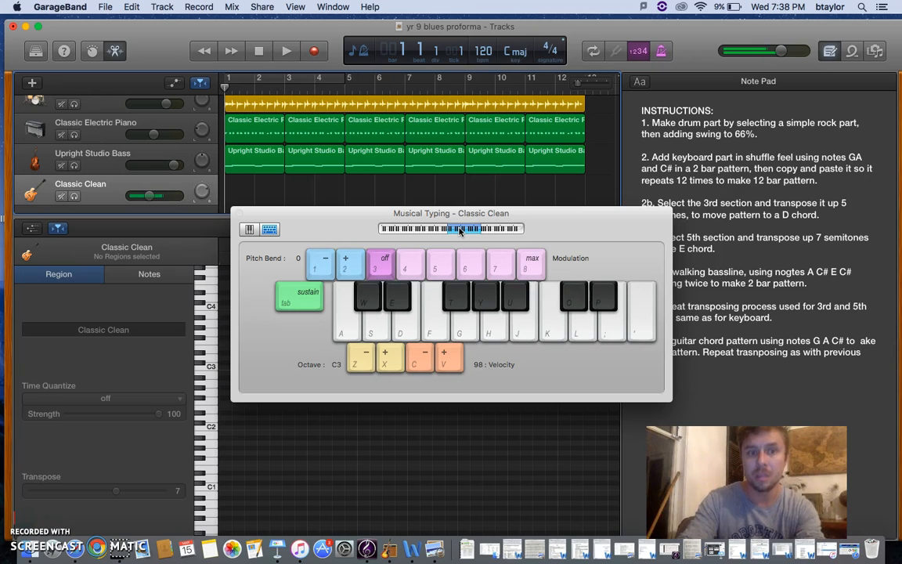
Step: Record a two-bar guitar part from bar 1 on the Classic Clean track, repeating the G, A, C# chord
{"action": "left_click_drag", "start_coordinate": [328, 226], "coordinate": [423, 256]}
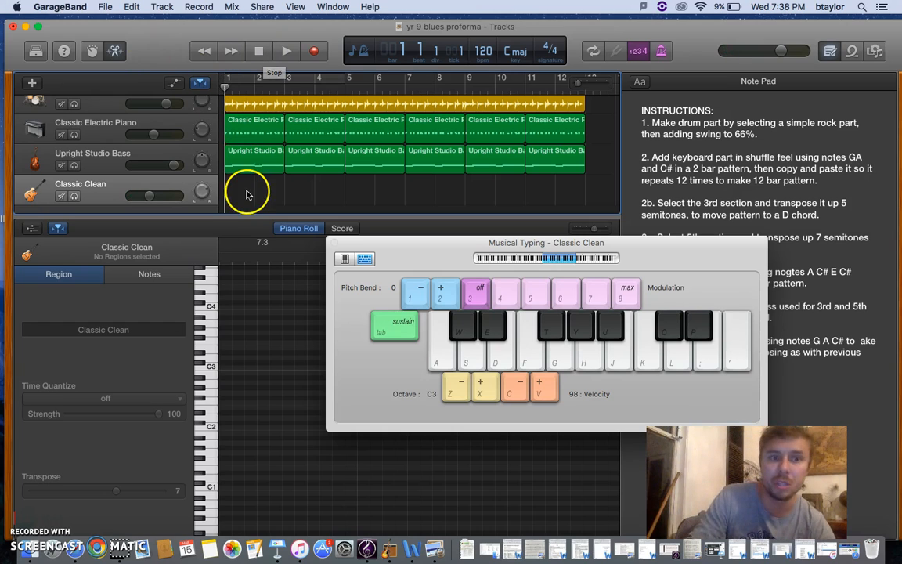
{"action": "left_click", "coordinate": [312, 51]}
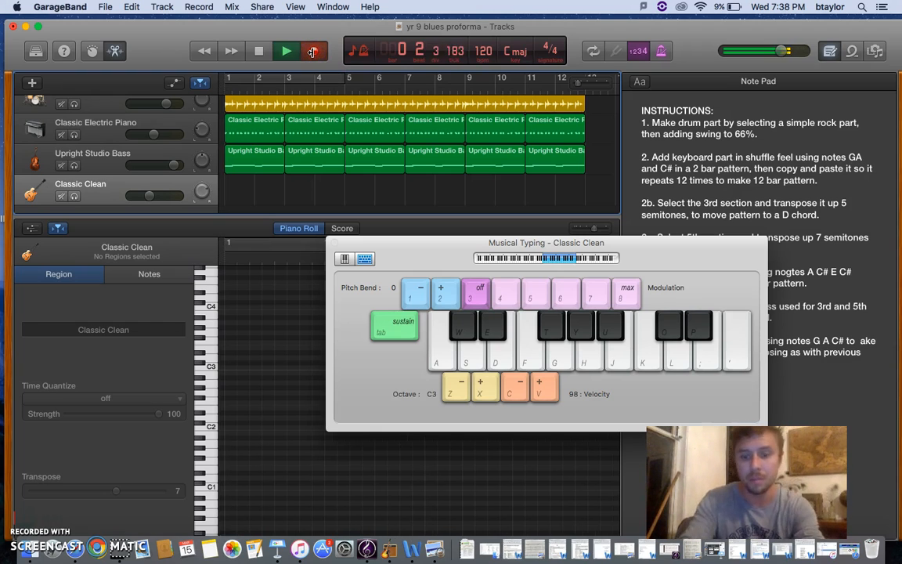
{"action": "key", "text": "g"}
{"action": "key", "text": "o"}
{"action": "key", "text": "h"}
{"action": "key", "text": "g"}
{"action": "key", "text": "h"}
{"action": "key", "text": "o"}
{"action": "key", "text": "g"}
{"action": "key", "text": "o"}
{"action": "key", "text": "h"}
{"action": "key", "text": "g"}
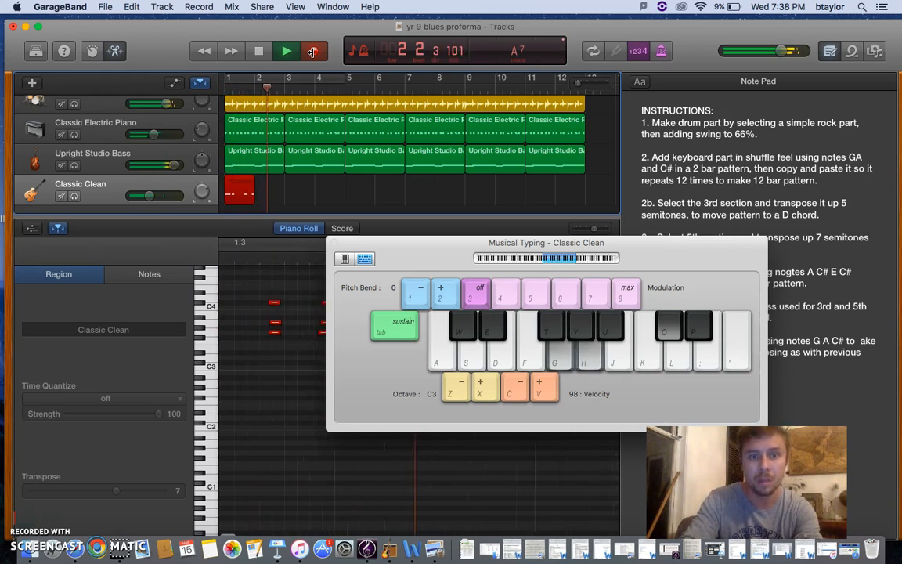
{"action": "left_click", "coordinate": [313, 51]}
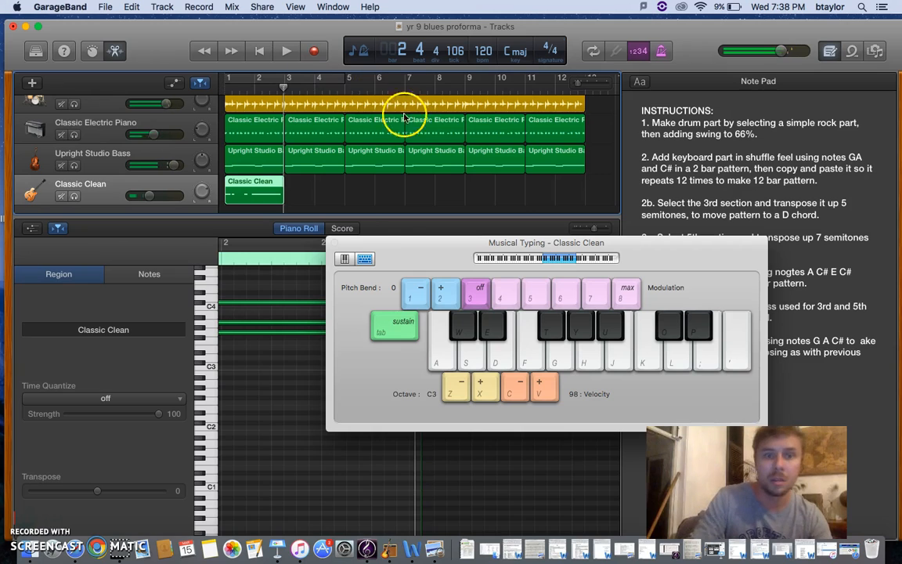
Step: Copy the two-bar guitar region and paste it five times from bar 3 to fill 12 bars
{"action": "left_click", "coordinate": [284, 91]}
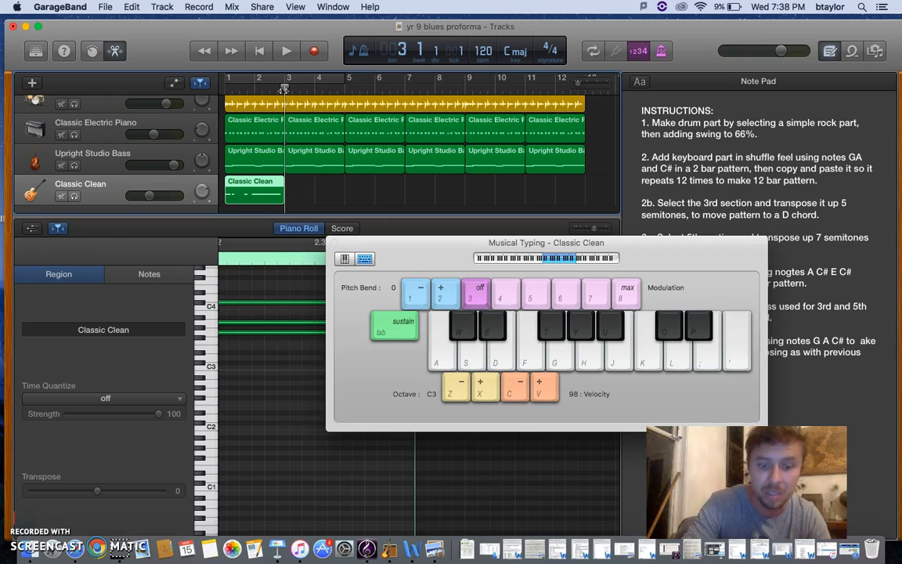
{"action": "key", "text": "super+v"}
{"action": "key", "text": "super+v"}
{"action": "key", "text": "super+v"}
{"action": "key", "text": "super+v"}
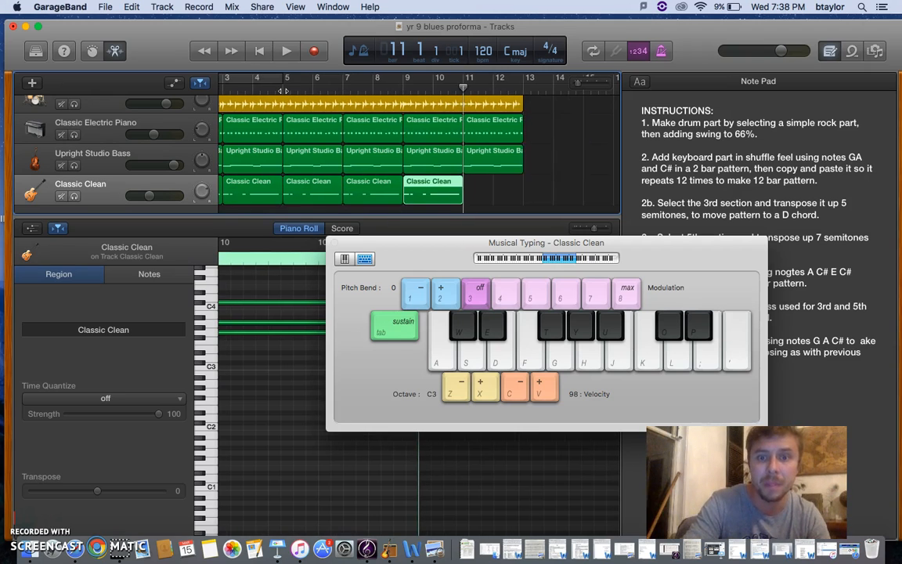
{"action": "key", "text": "super+v"}
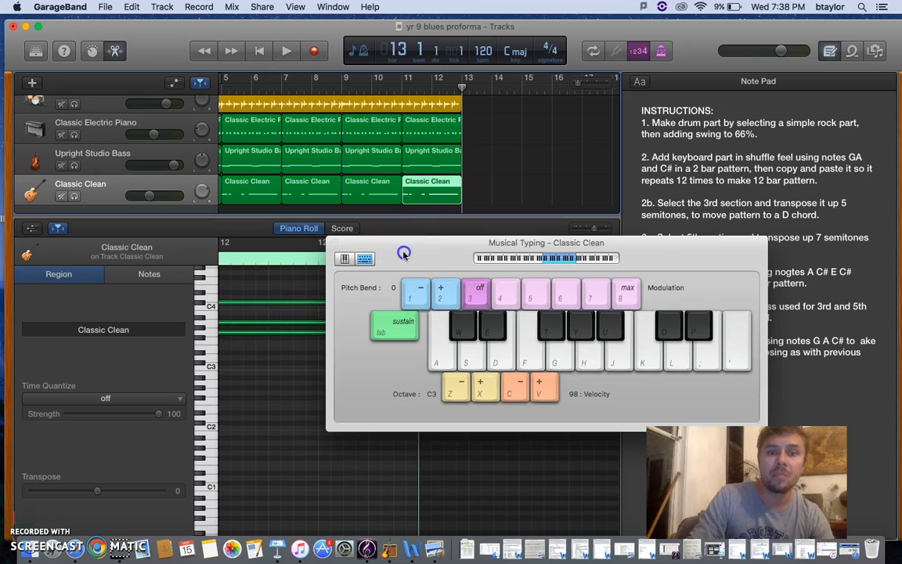
Step: Transpose the guitar region at bar 5 up 5 semitones and the one at bar 9 up 7 semitones
{"action": "left_click_drag", "start_coordinate": [403, 253], "coordinate": [484, 359]}
{"action": "left_click", "coordinate": [260, 50]}
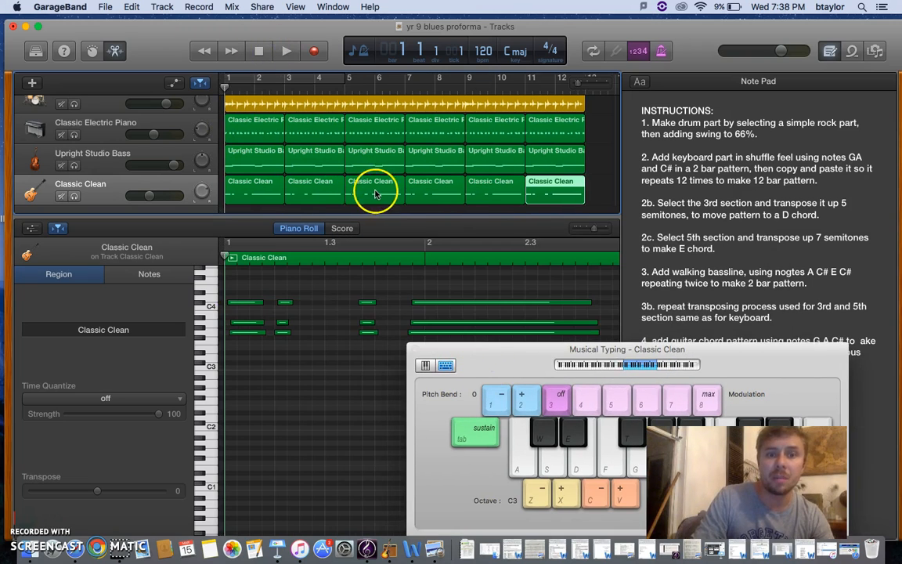
{"action": "left_click", "coordinate": [375, 194]}
{"action": "left_click", "coordinate": [98, 492]}
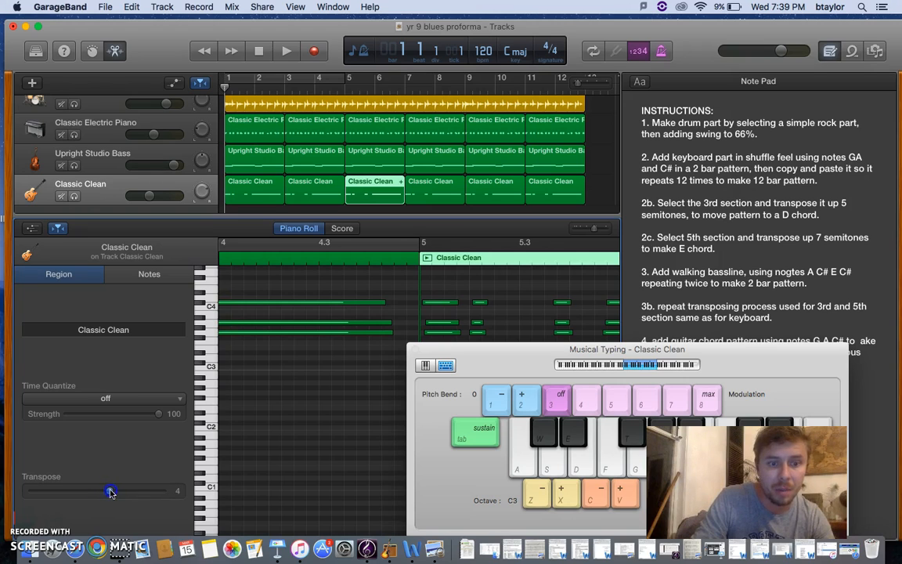
{"action": "left_click", "coordinate": [493, 188]}
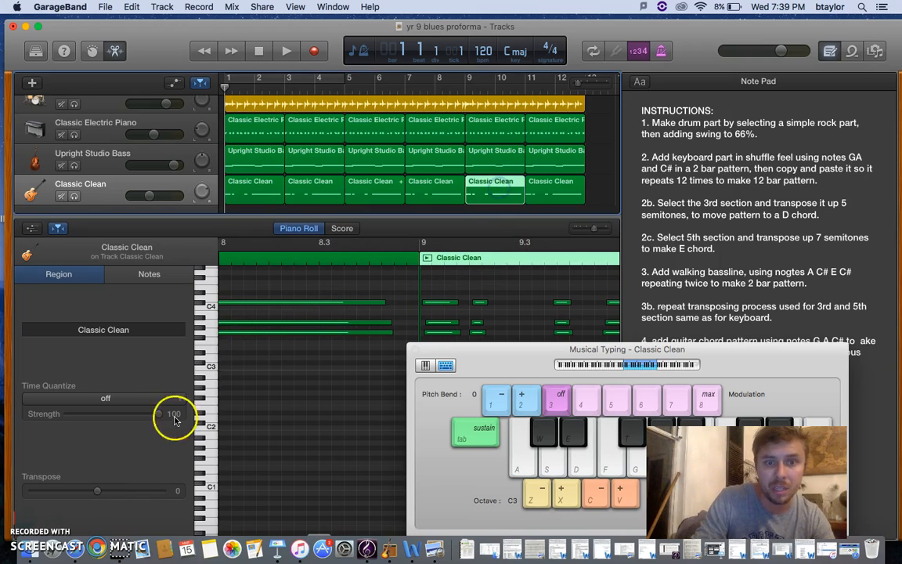
{"action": "left_click", "coordinate": [98, 492]}
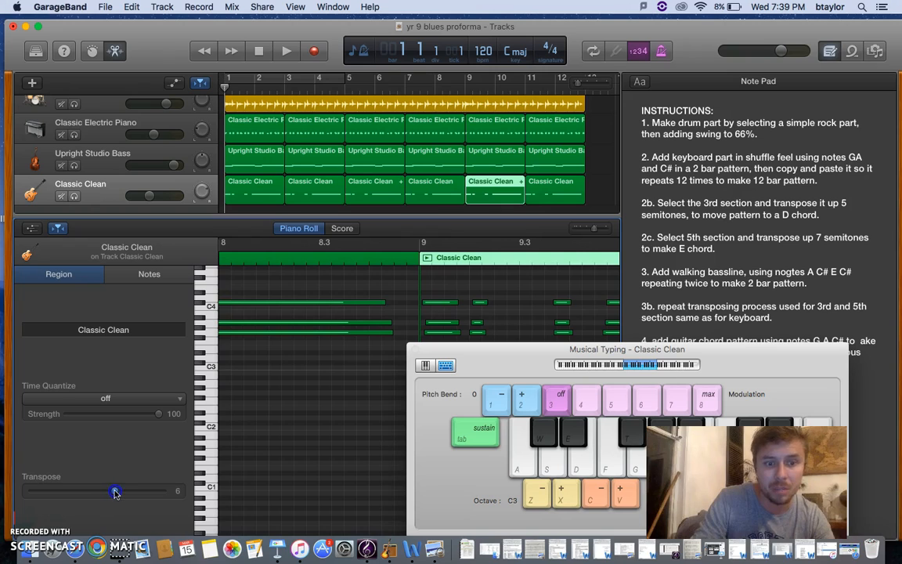
Step: Play the full 12-bar arrangement from bar 1 and slightly lower the Classic Clean track's volume, stopping after bar 12
{"action": "left_click", "coordinate": [261, 51]}
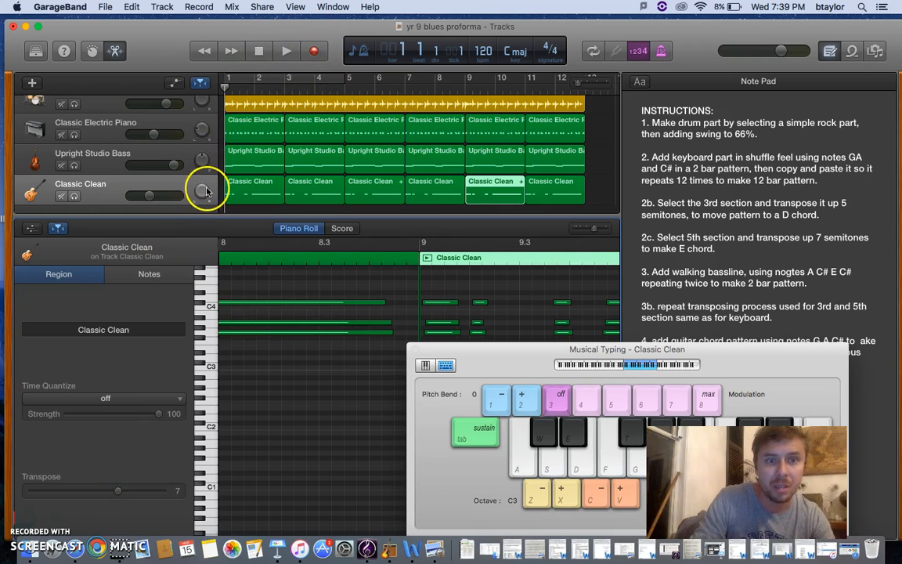
{"action": "left_click", "coordinate": [282, 51]}
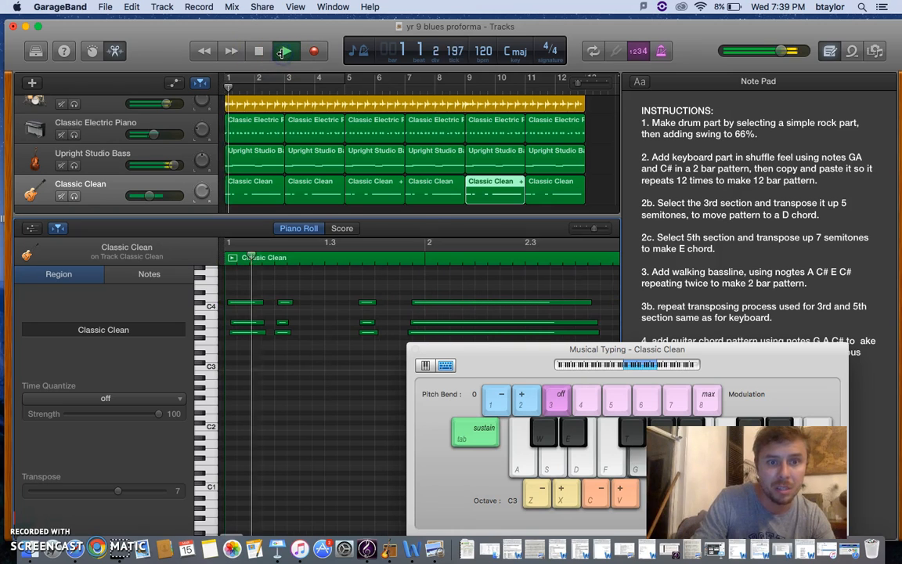
{"action": "left_click_drag", "start_coordinate": [149, 205], "coordinate": [143, 195]}
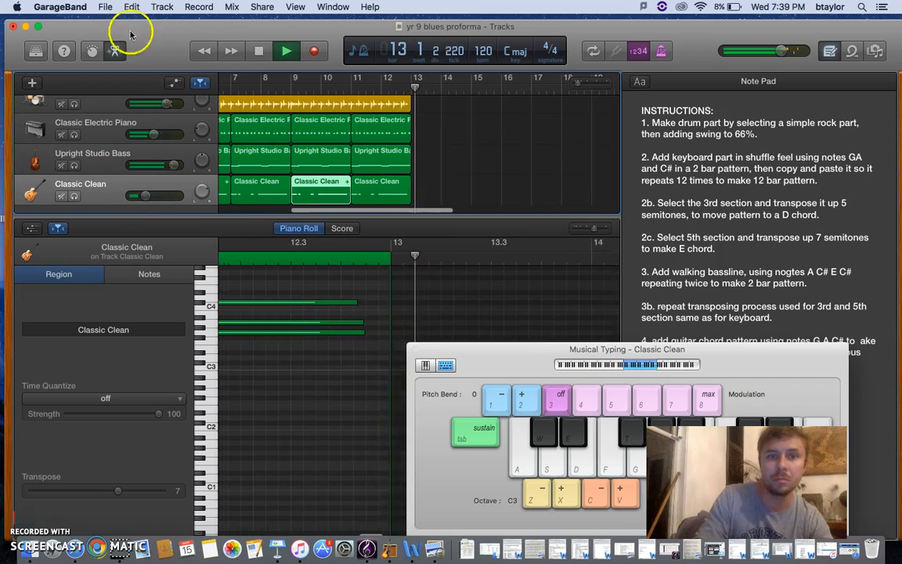
{"action": "key", "text": "space"}
Step: Uncover the Note Pad and review its written instructions through the guitar part in step 4
{"action": "left_click_drag", "start_coordinate": [535, 367], "coordinate": [229, 256]}
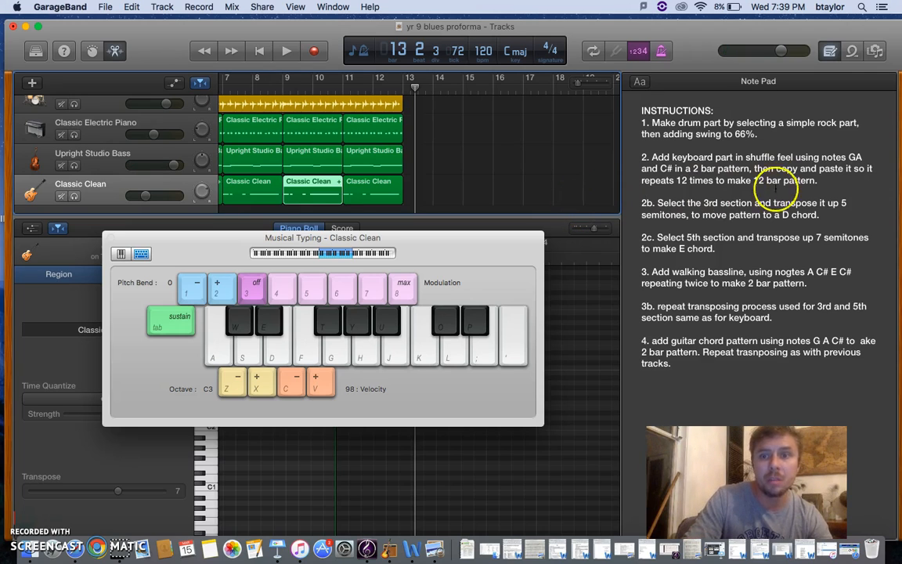
{"action": "left_click", "coordinate": [828, 51]}
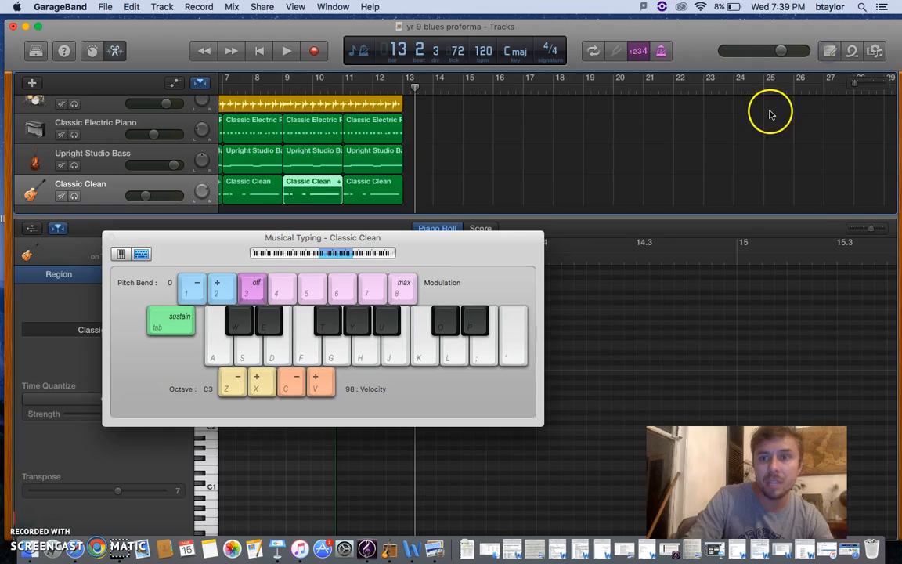
{"action": "left_click", "coordinate": [832, 53]}
{"action": "left_click_drag", "start_coordinate": [755, 407], "coordinate": [641, 283]}
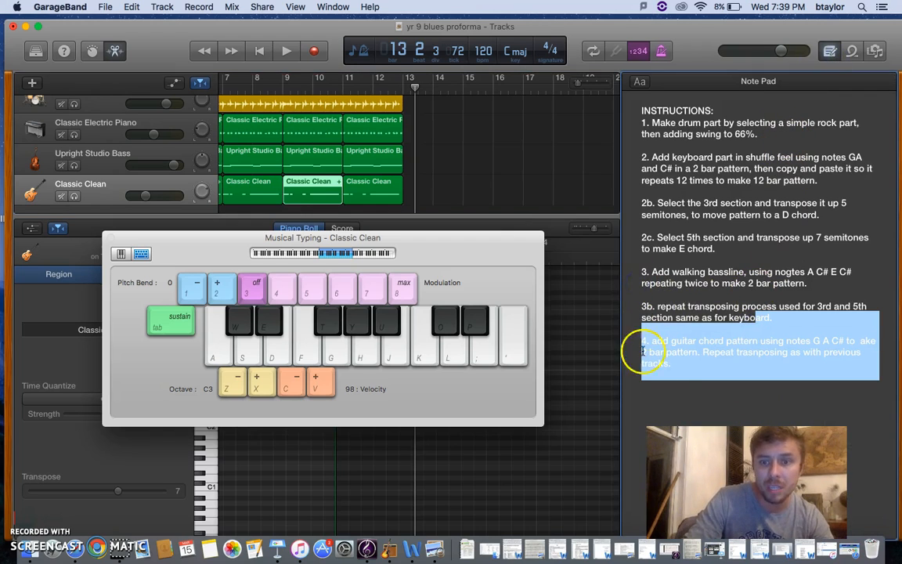
{"action": "left_click", "coordinate": [689, 409]}
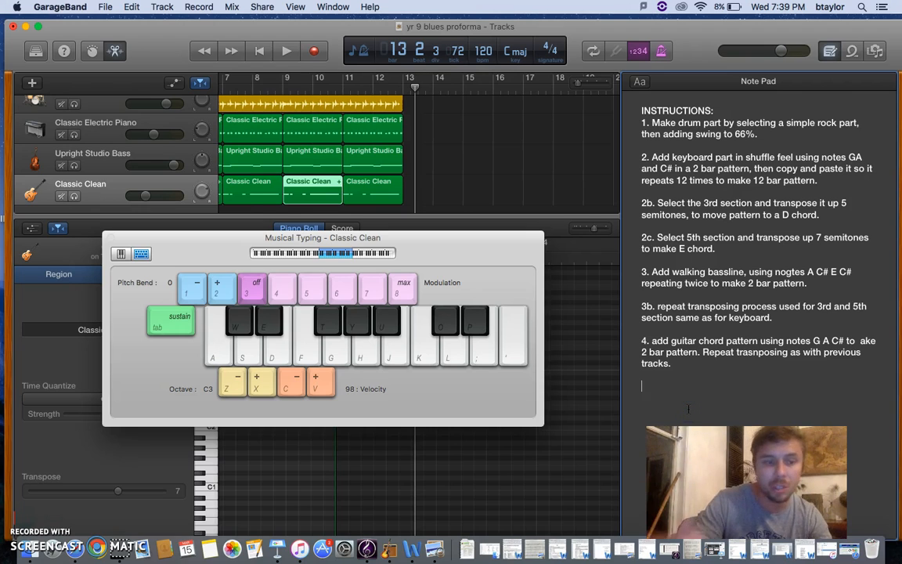